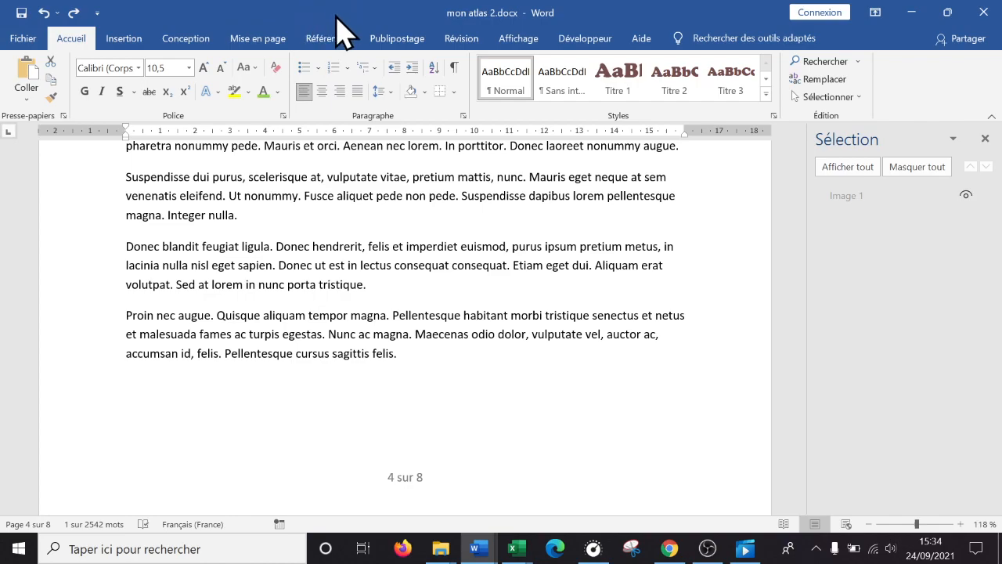
# Step: Insert a footnote on the word "Vivamus" in the Centre ville section reading "Vive en ancien latin"
pyautogui.click(319, 39)
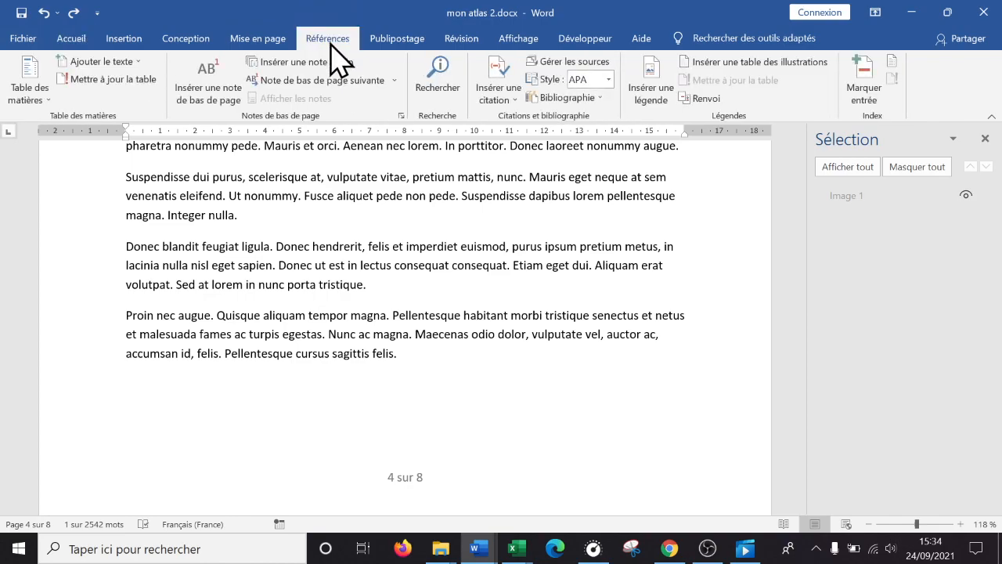
pyautogui.scroll(15, 302, 364)
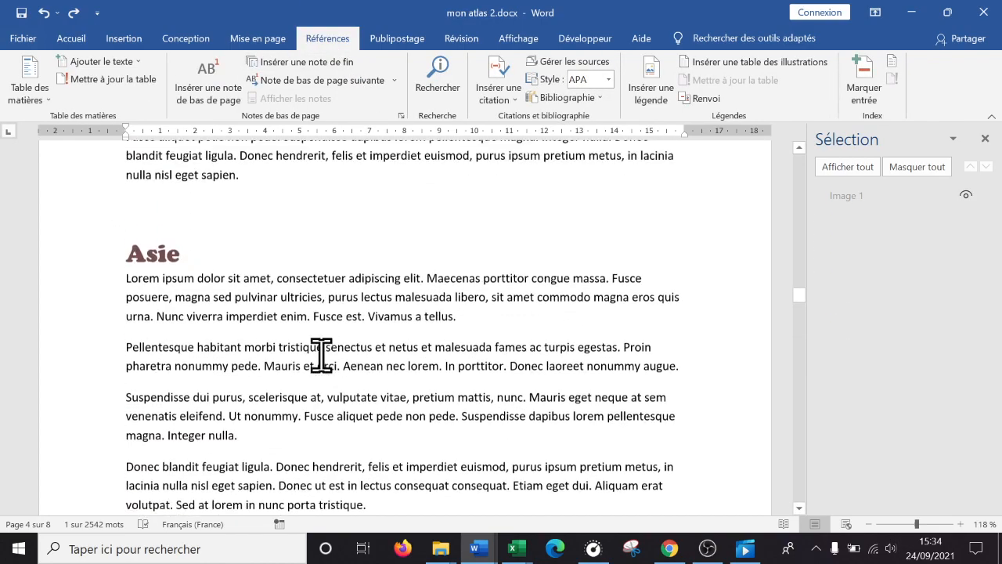
pyautogui.scroll(4, 743, 257)
pyautogui.scroll(-3, 736, 258)
pyautogui.scroll(15, 728, 259)
pyautogui.scroll(-5, 705, 260)
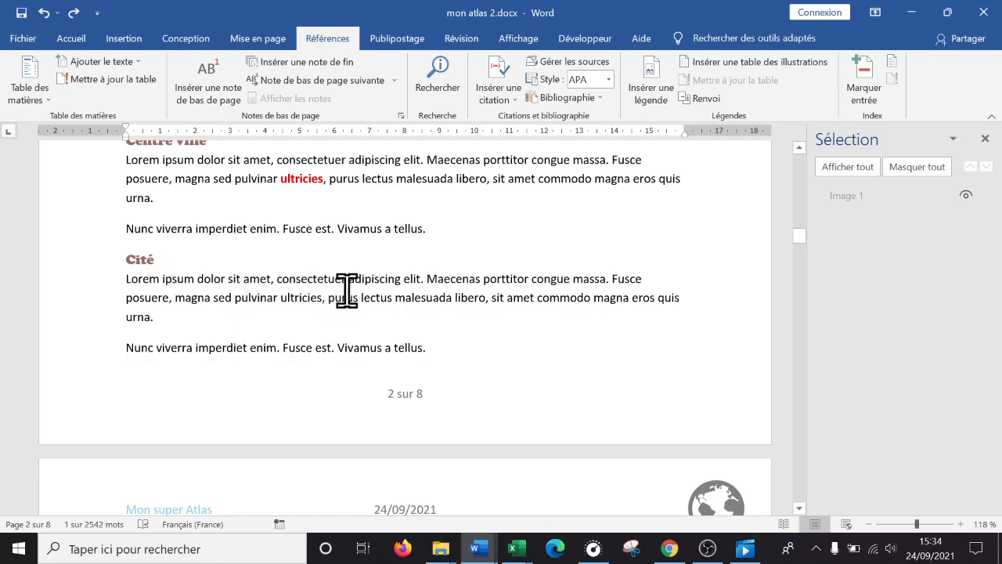
pyautogui.click(361, 228)
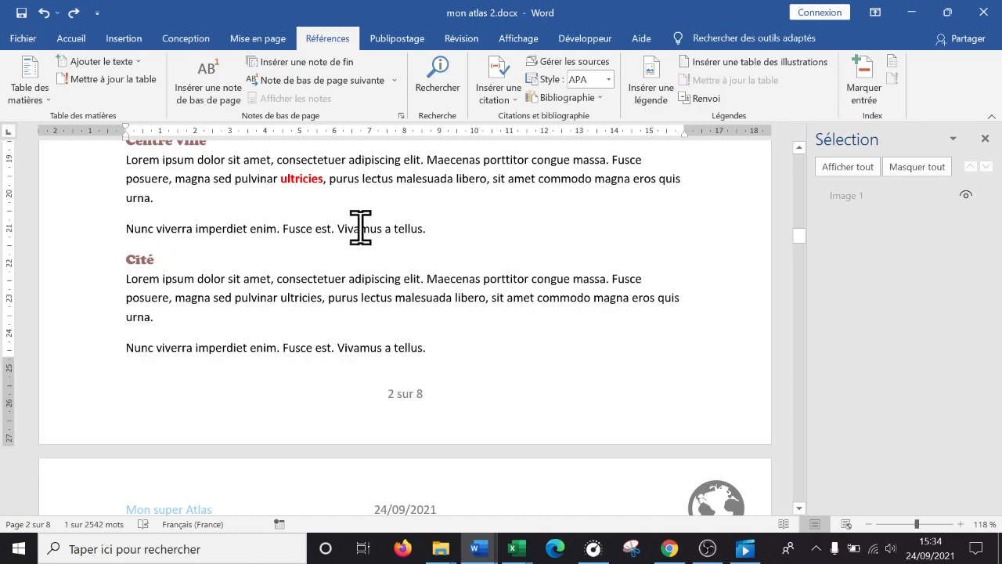
pyautogui.doubleClick(361, 228)
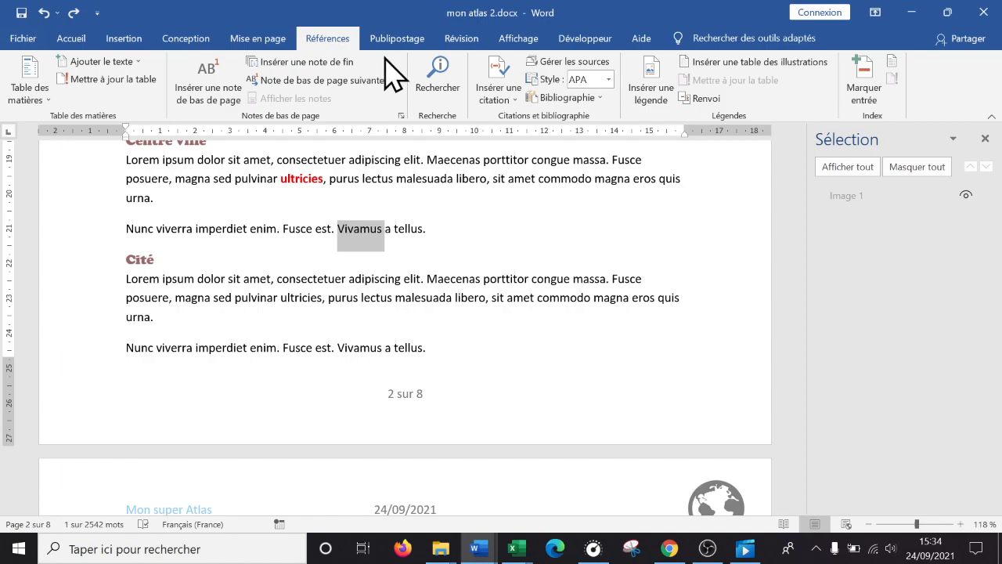
pyautogui.click(215, 81)
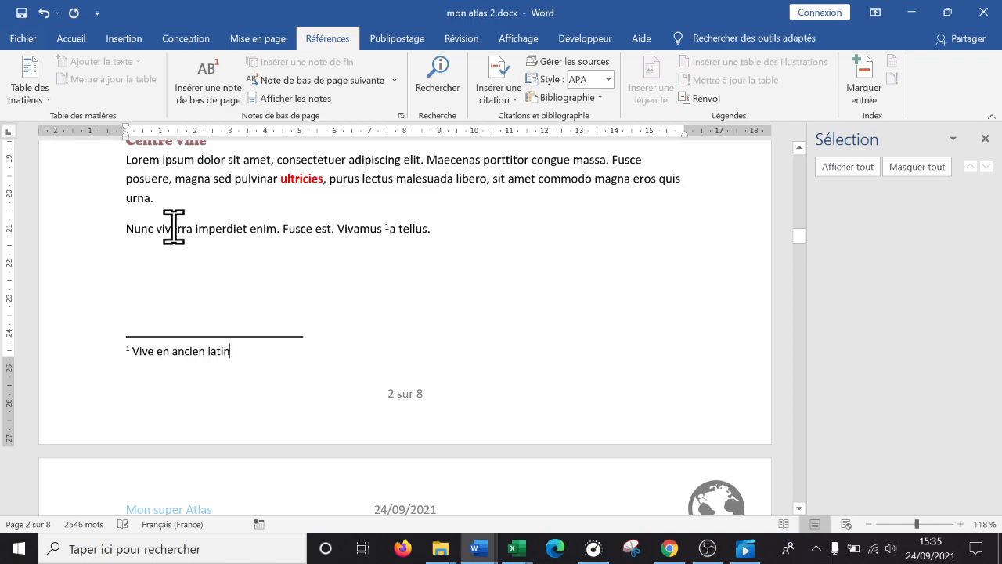
# Step: Add a footnote to the word "enim" in the same line with the text "Enigmatique en latin"
pyautogui.doubleClick(264, 228)
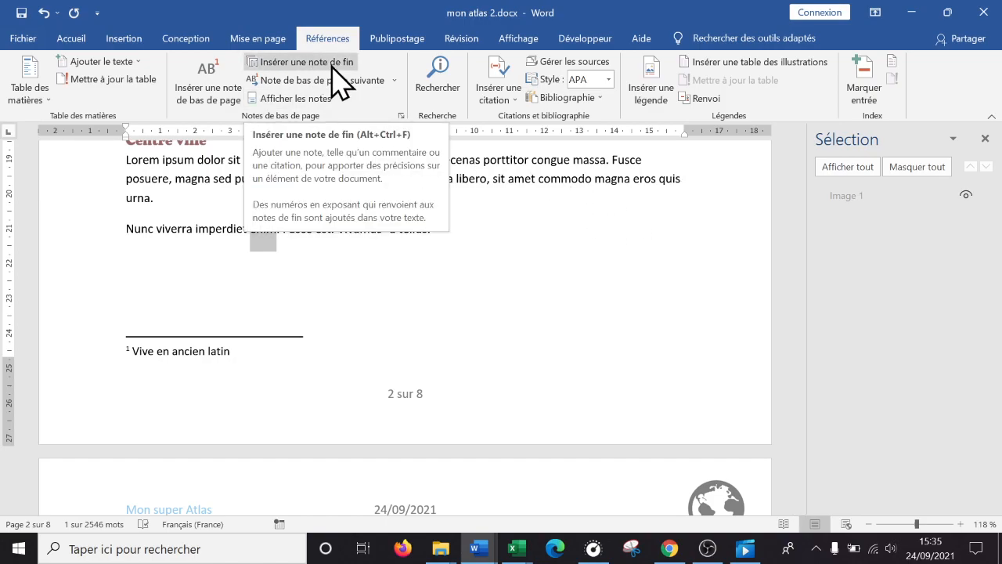
pyautogui.click(223, 101)
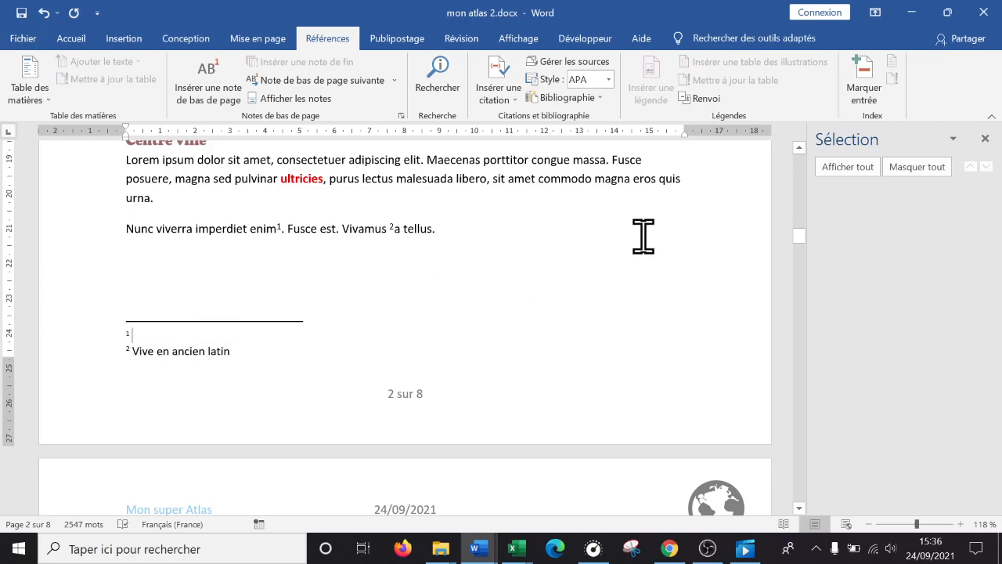
pyautogui.write('Enigmatique en latin')
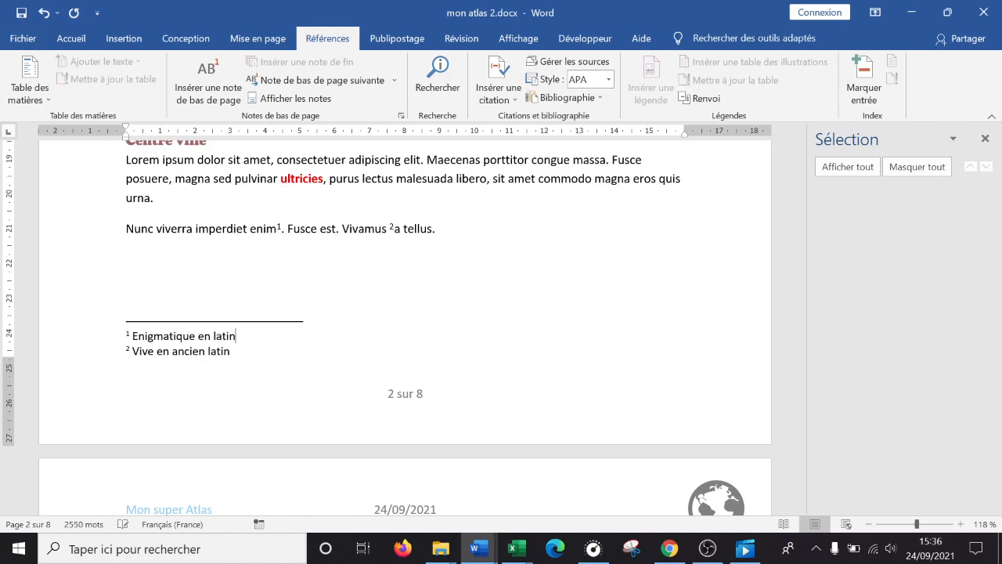
# Step: Preview the note text at both footnote reference marks in the Centre ville paragraph
pyautogui.click(462, 223)
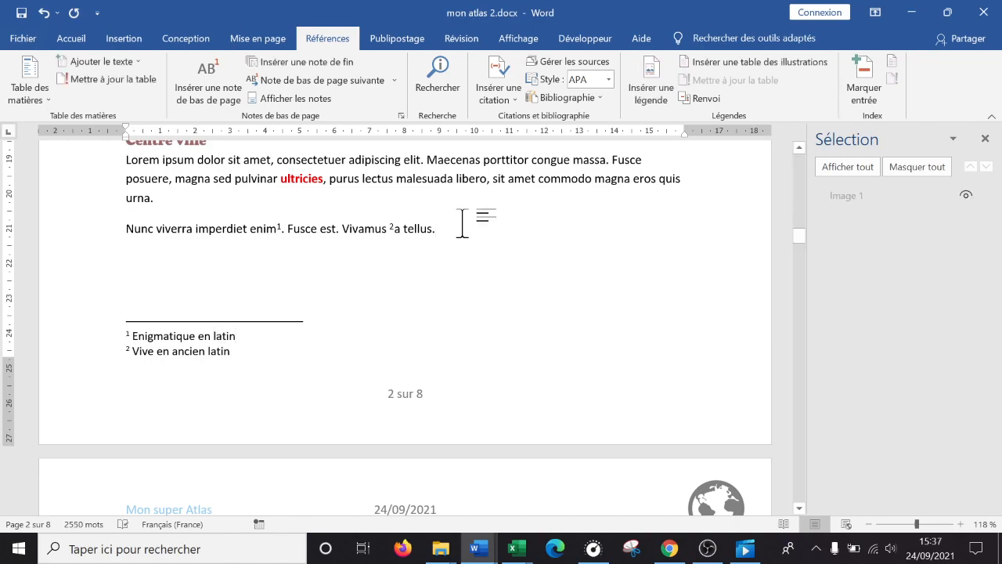
pyautogui.moveTo(277, 227)
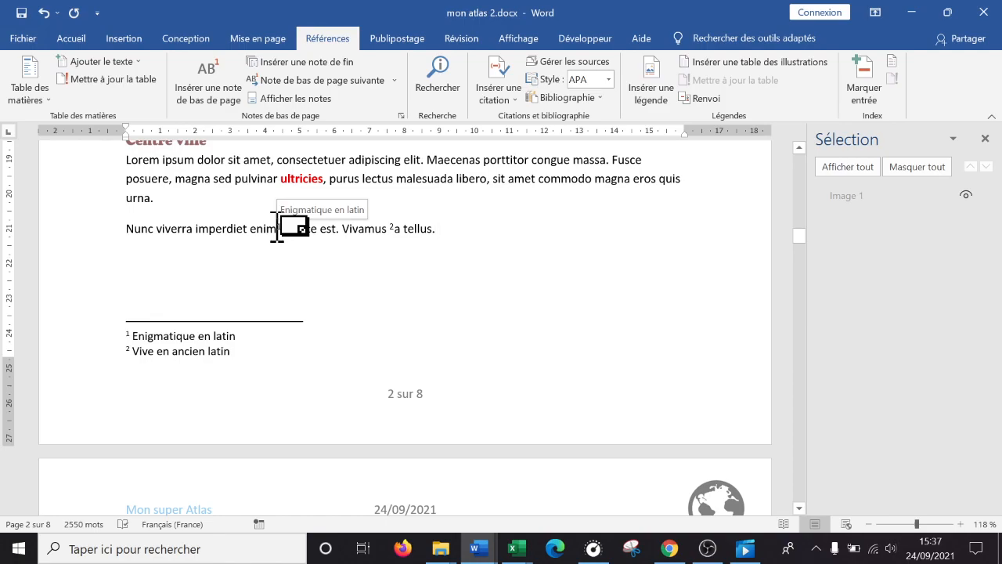
pyautogui.moveTo(278, 227); pyautogui.dragTo(394, 227)
pyautogui.moveTo(393, 224)
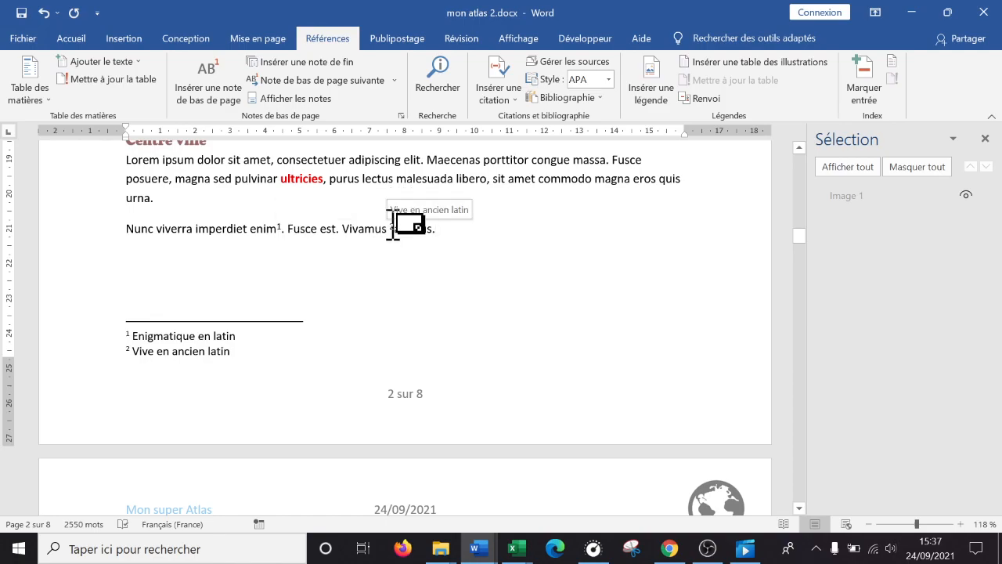
pyautogui.moveTo(277, 227)
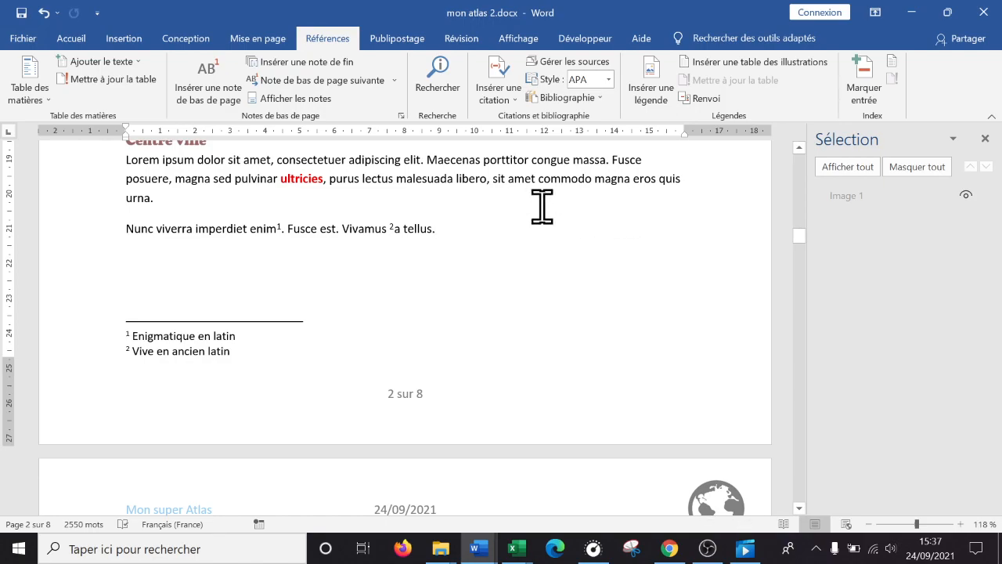
# Step: Insert a footnote on the first word "Lorem" of the Cité section on page 3, reading "Lorette en latin"
pyautogui.scroll(-6, 542, 206)
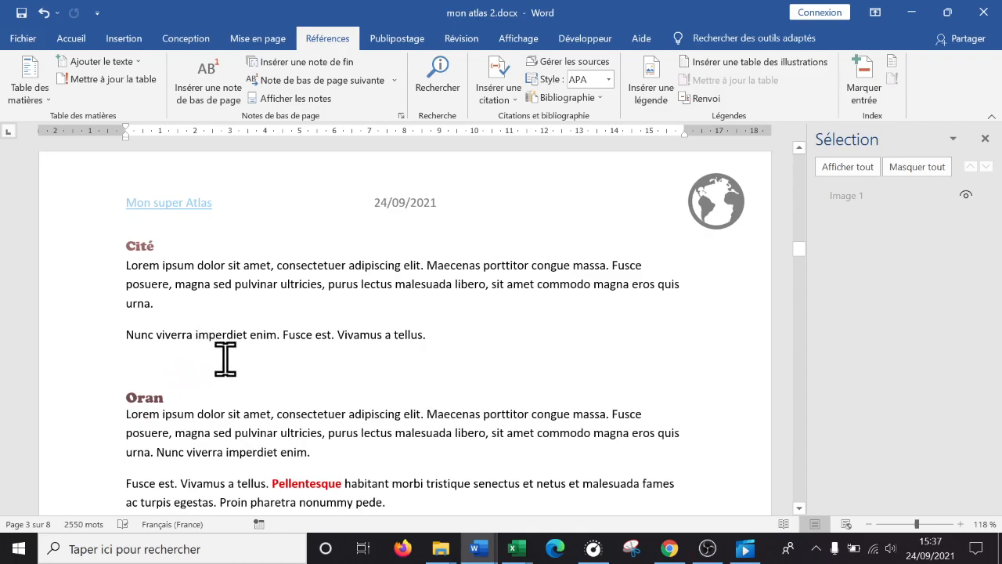
pyautogui.scroll(-6, 219, 354)
pyautogui.scroll(6, 212, 358)
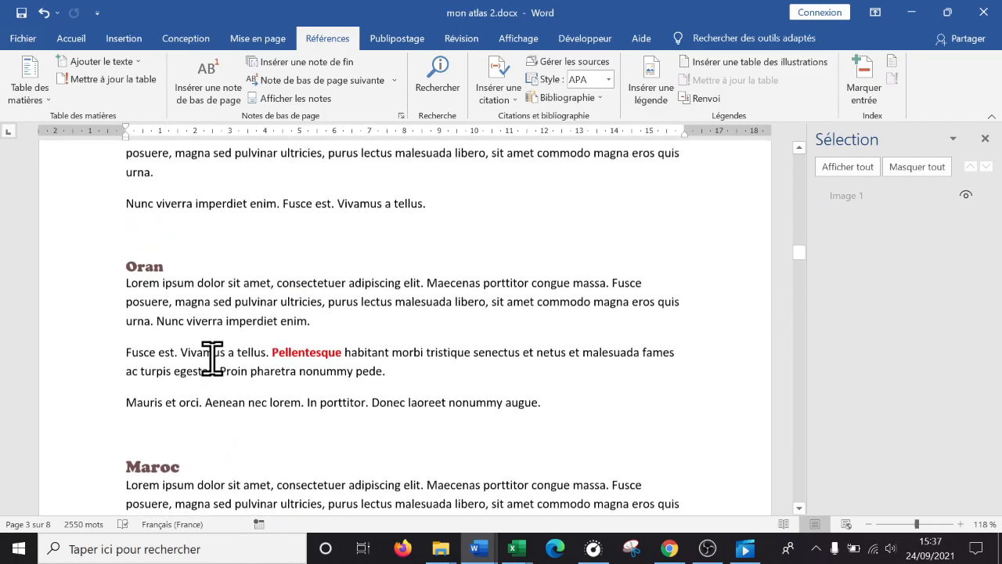
pyautogui.scroll(-5, 212, 359)
pyautogui.scroll(4, 213, 357)
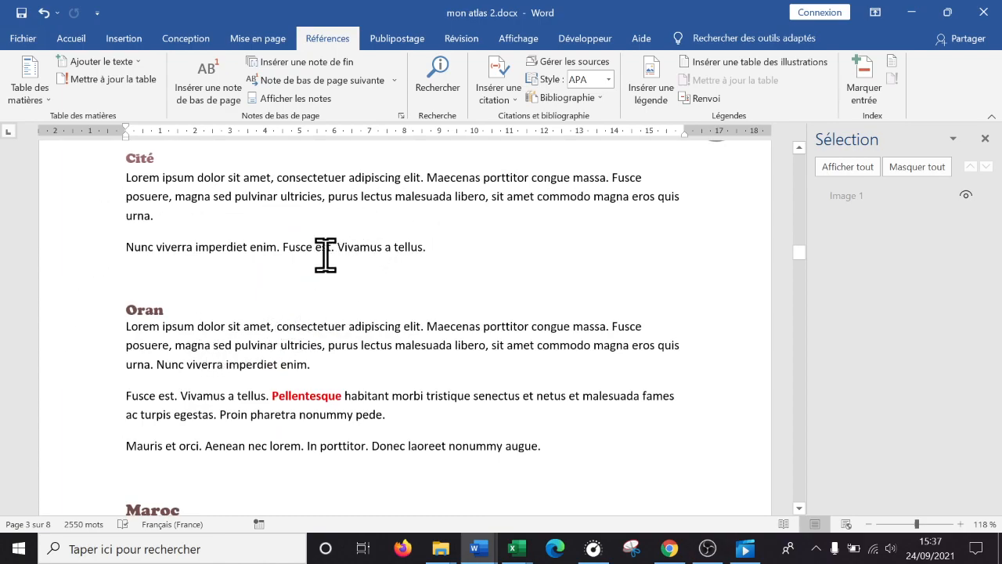
pyautogui.doubleClick(142, 174)
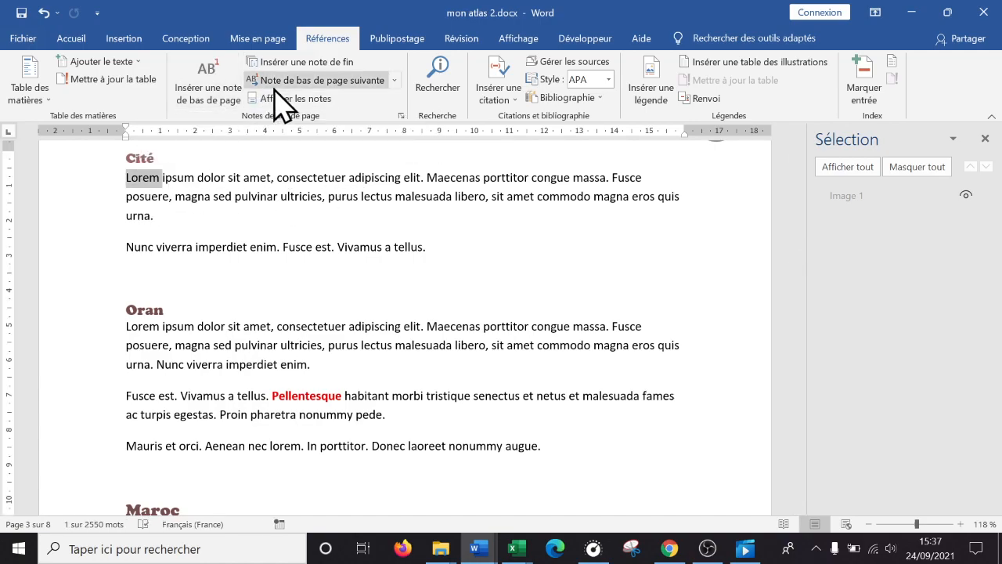
pyautogui.click(212, 100)
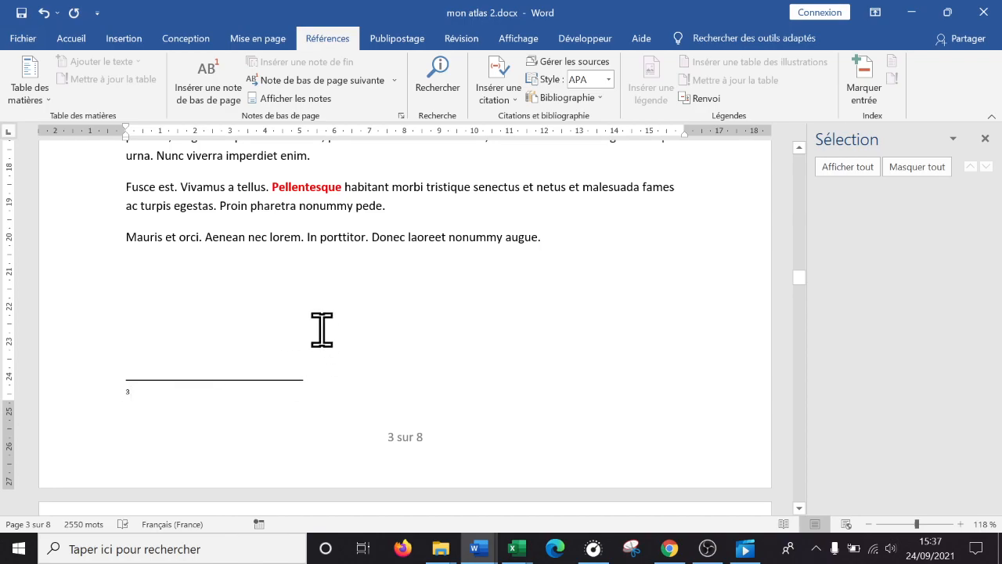
pyautogui.write('Lorette en latin')
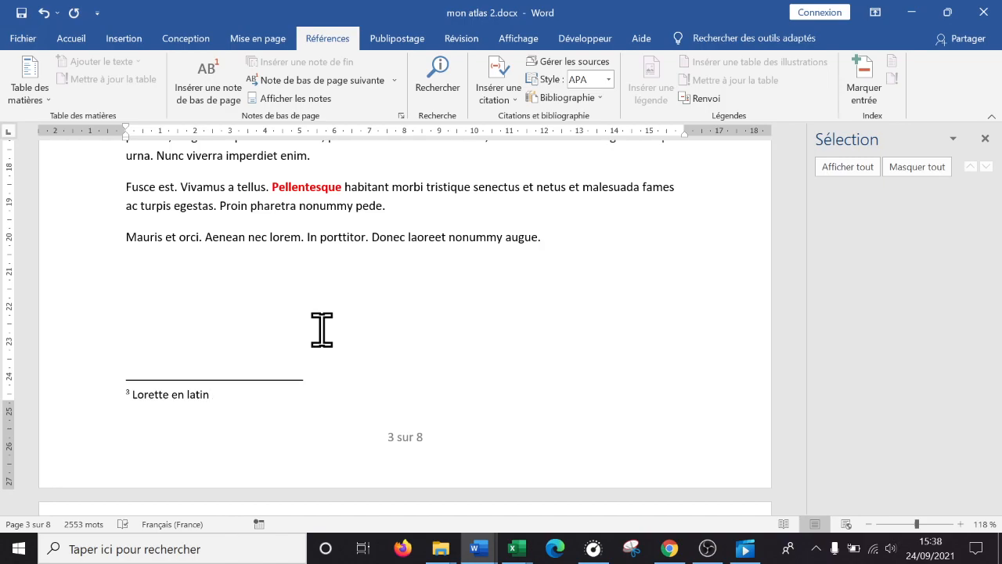
# Step: Set footnote numbering to "Recommencer à chaque page" for the whole document and confirm with the Insérer option
pyautogui.scroll(15, 286, 320)
pyautogui.scroll(3, 268, 321)
pyautogui.scroll(-3, 266, 320)
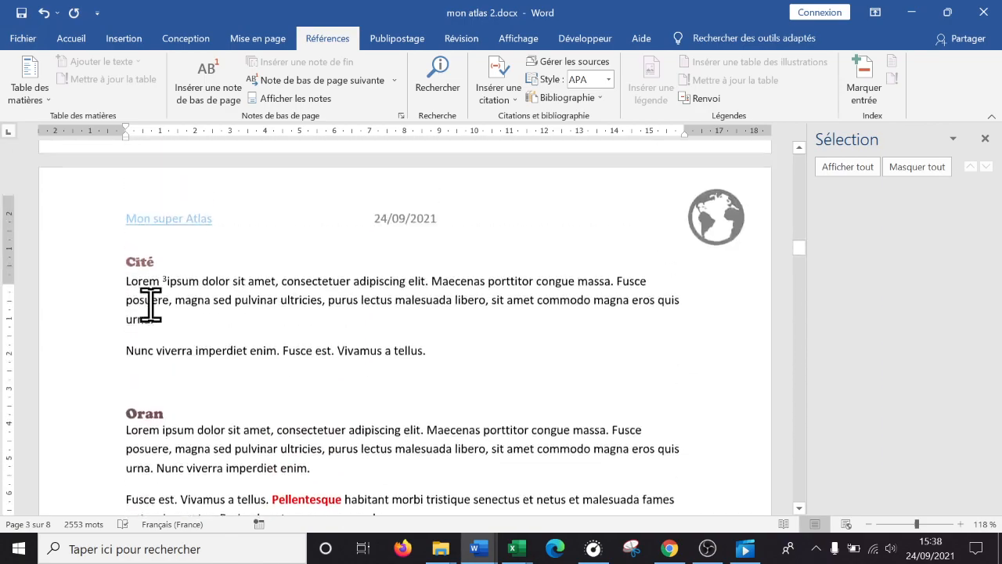
pyautogui.scroll(1, 150, 305)
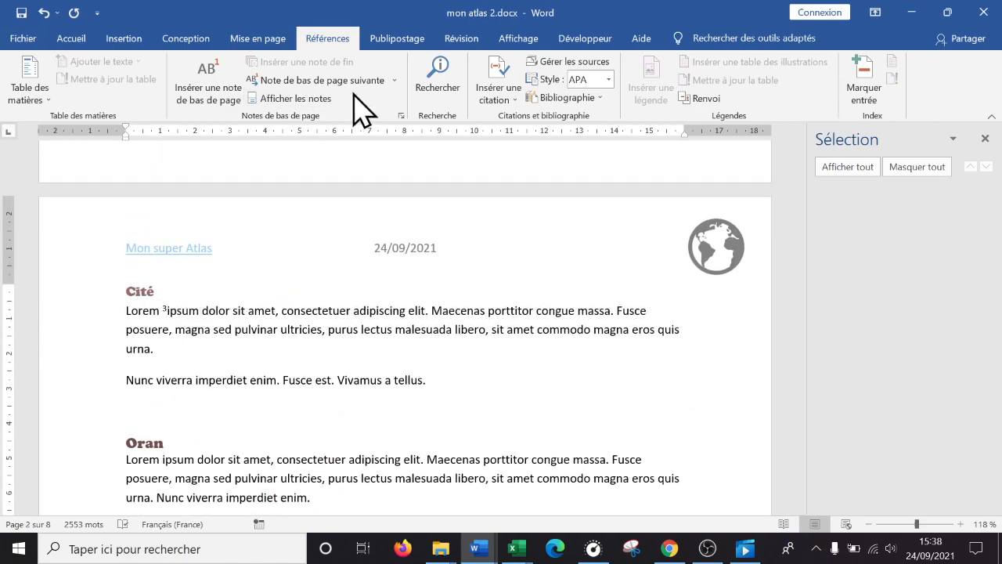
pyautogui.click(401, 116)
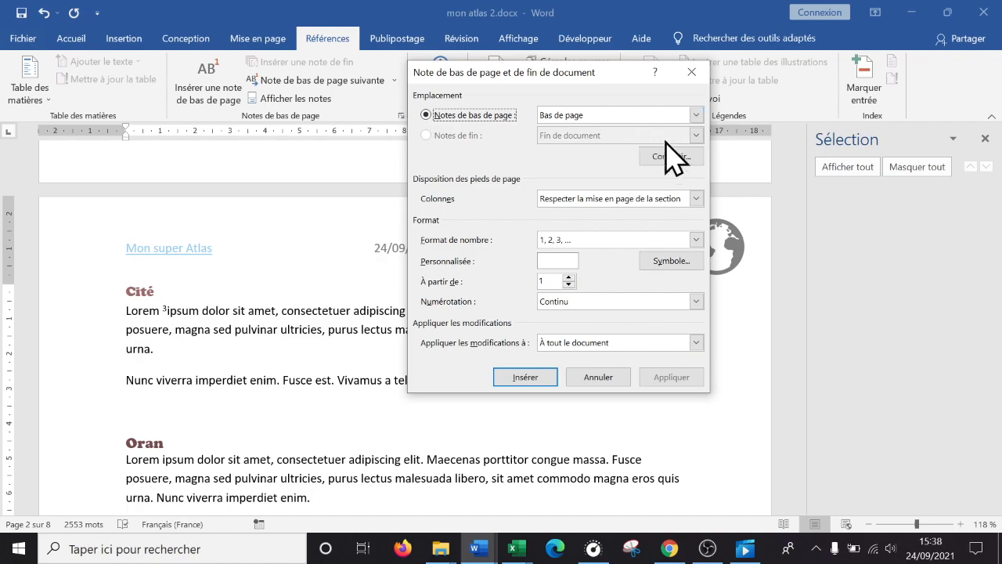
pyautogui.click(623, 303)
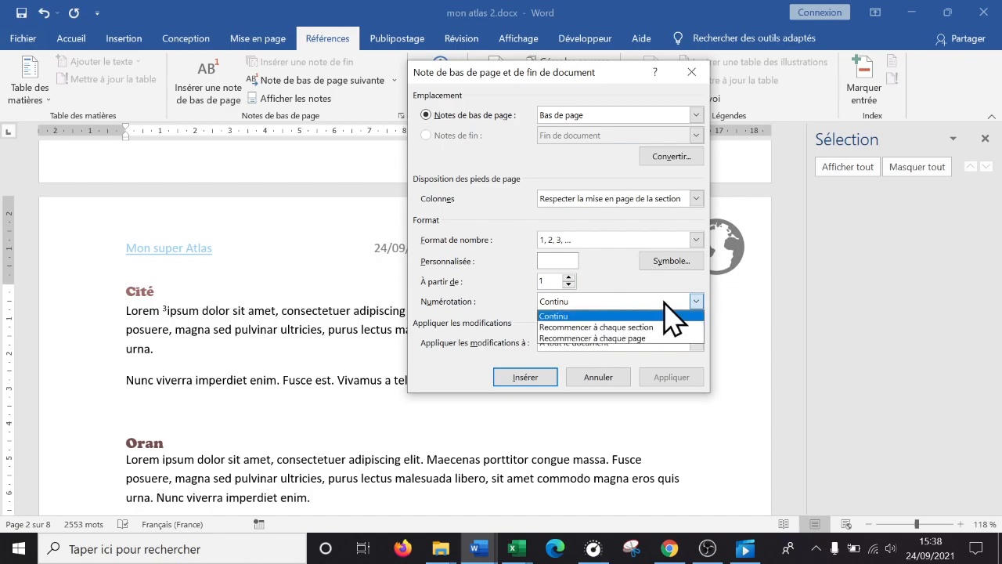
pyautogui.click(630, 338)
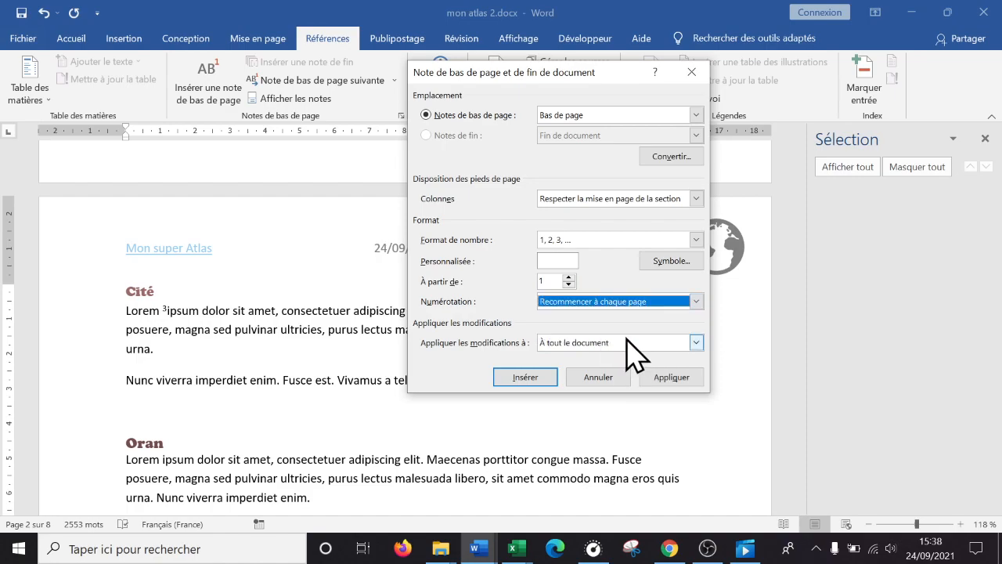
pyautogui.click(531, 378)
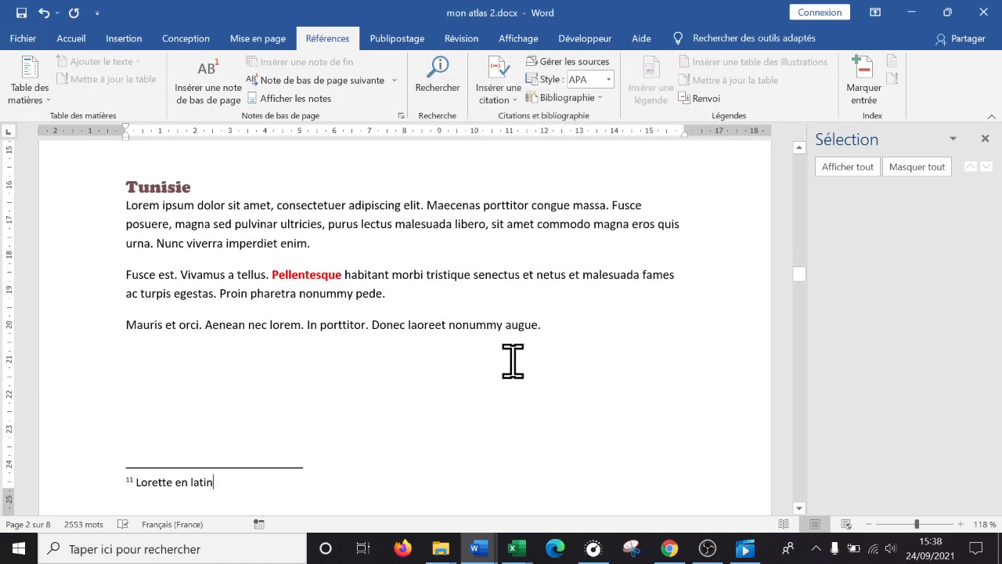
# Step: Remove the extra reference number in front of the "Lorette en latin" footnote on page 3
pyautogui.scroll(4, 361, 463)
pyautogui.scroll(6, 361, 463)
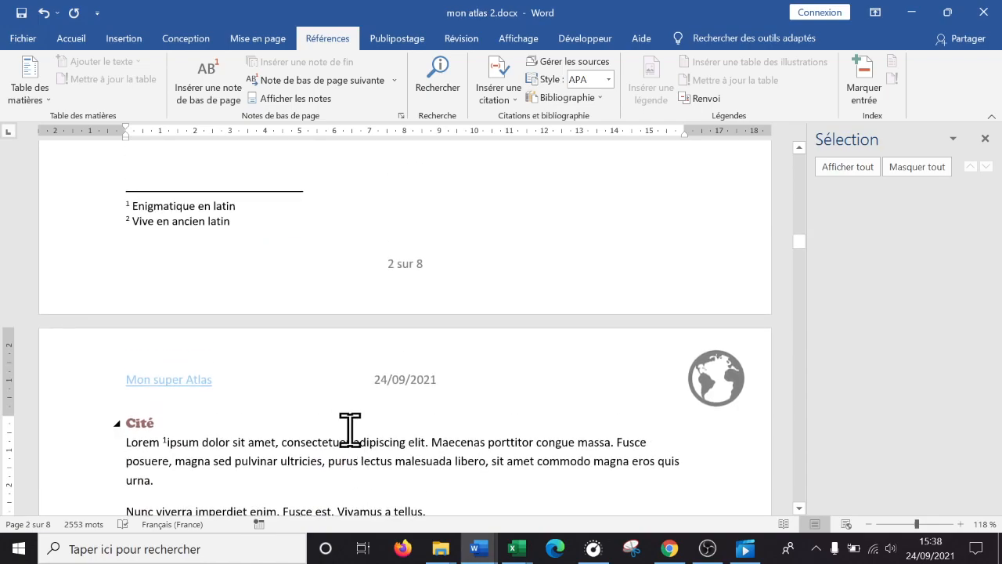
pyautogui.scroll(-10, 350, 429)
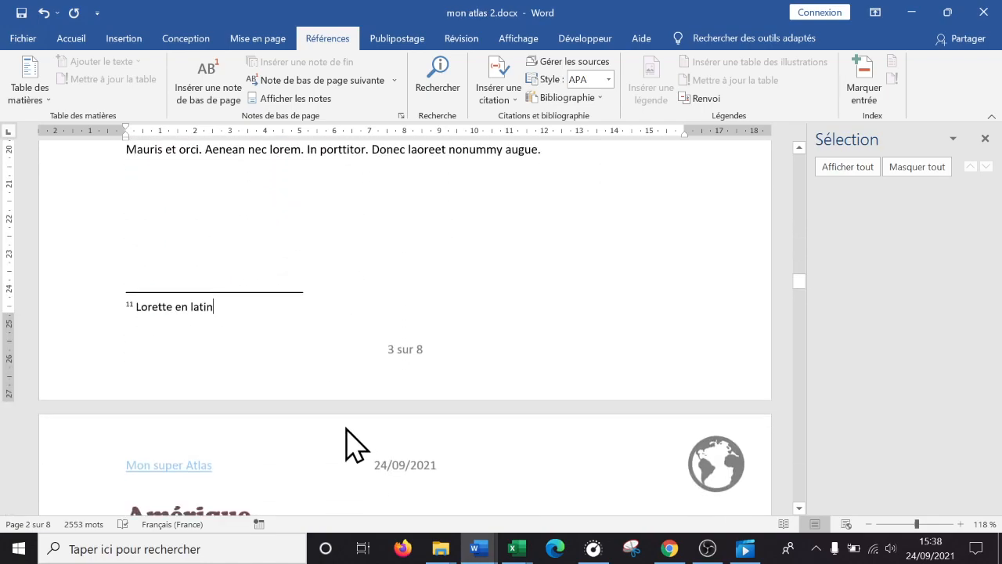
pyautogui.scroll(1, 349, 430)
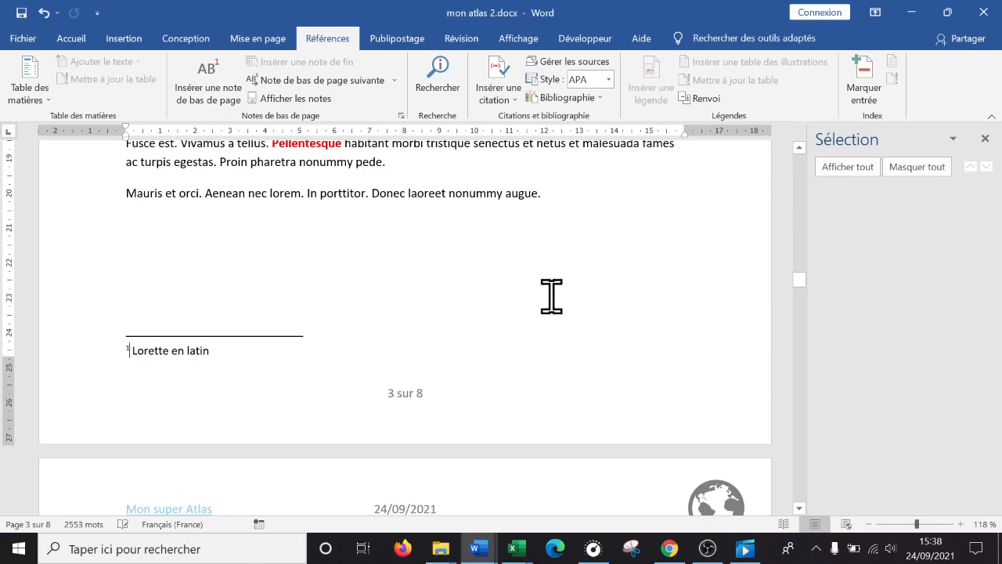
# Step: Insert a footnote on the word "pharetra" in the Asie section on page 4 with the text "Turlututu"
pyautogui.scroll(10, 551, 296)
pyautogui.scroll(-15, 473, 288)
pyautogui.scroll(-5, 473, 288)
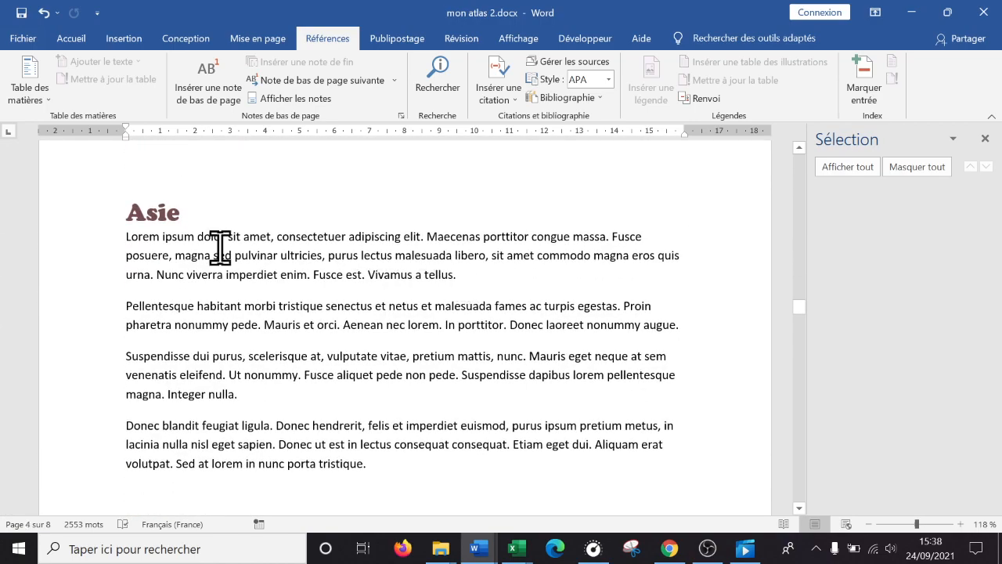
pyautogui.doubleClick(143, 324)
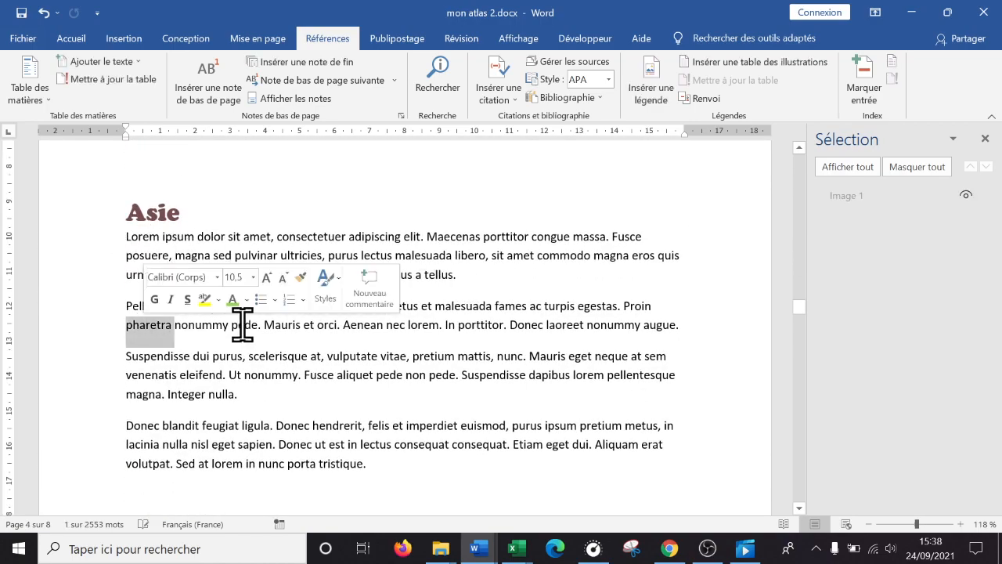
pyautogui.click(216, 89)
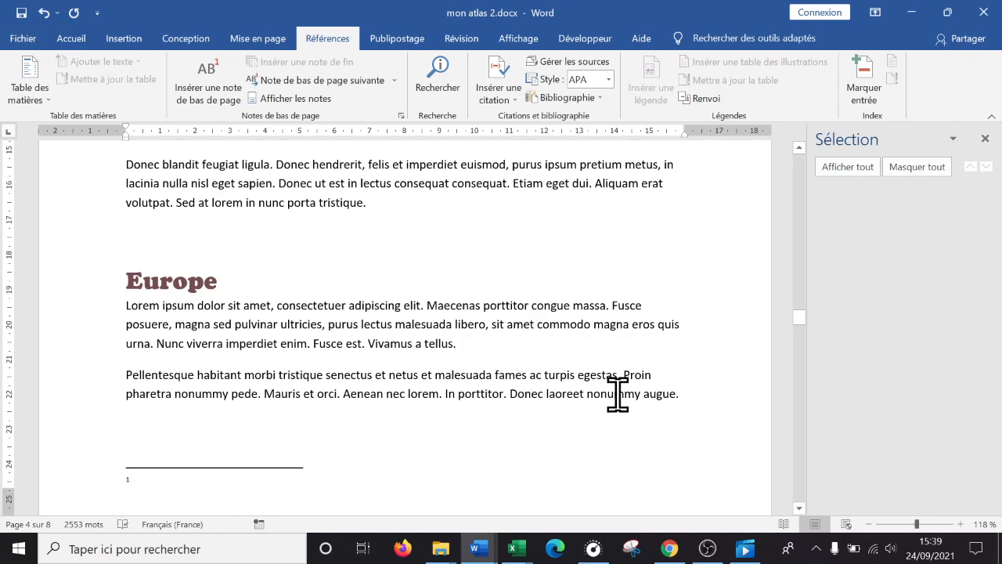
pyautogui.write('Turlututu')
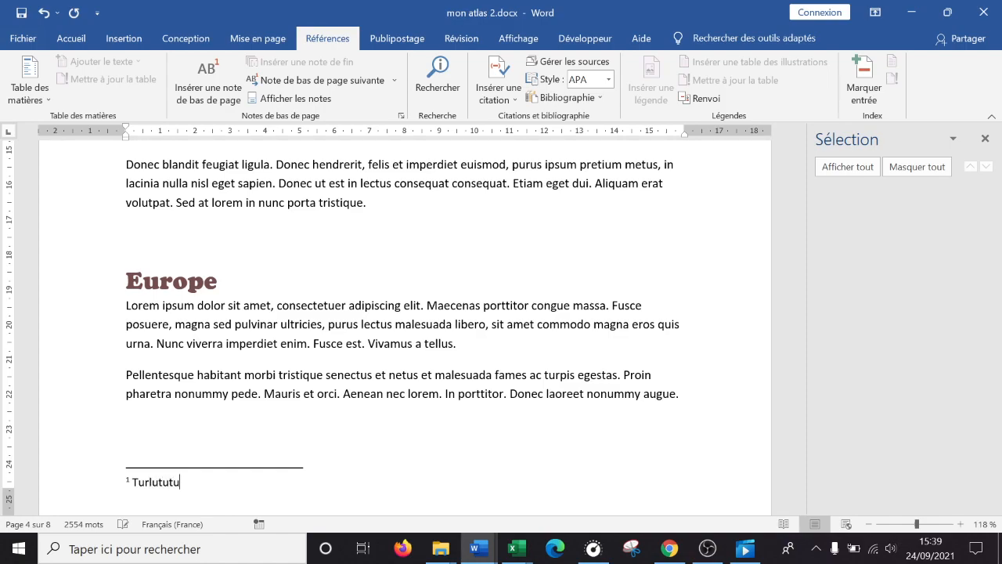
# Step: Review the footnote numbering from page 4 back through page 3
pyautogui.scroll(10, 461, 406)
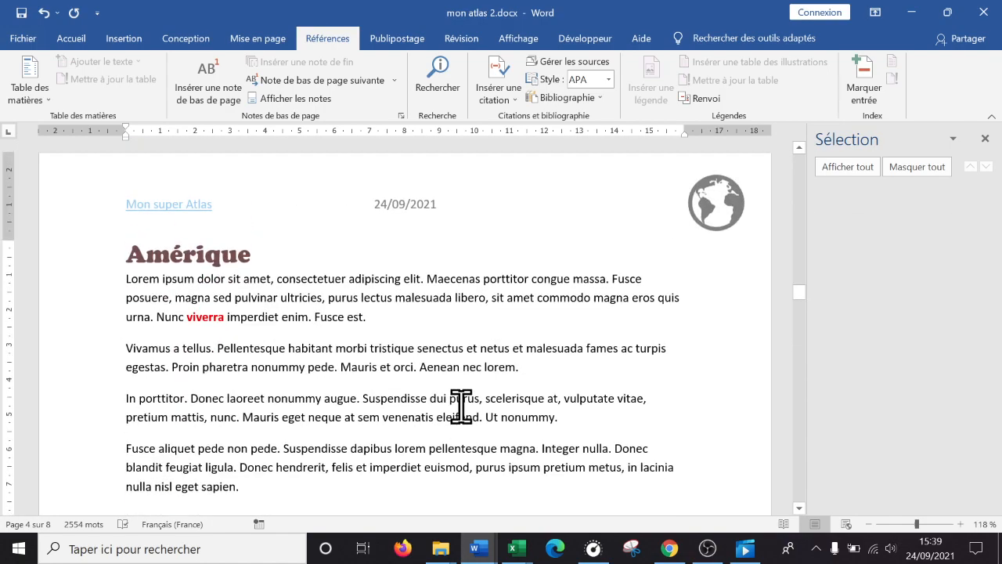
pyautogui.scroll(8, 461, 405)
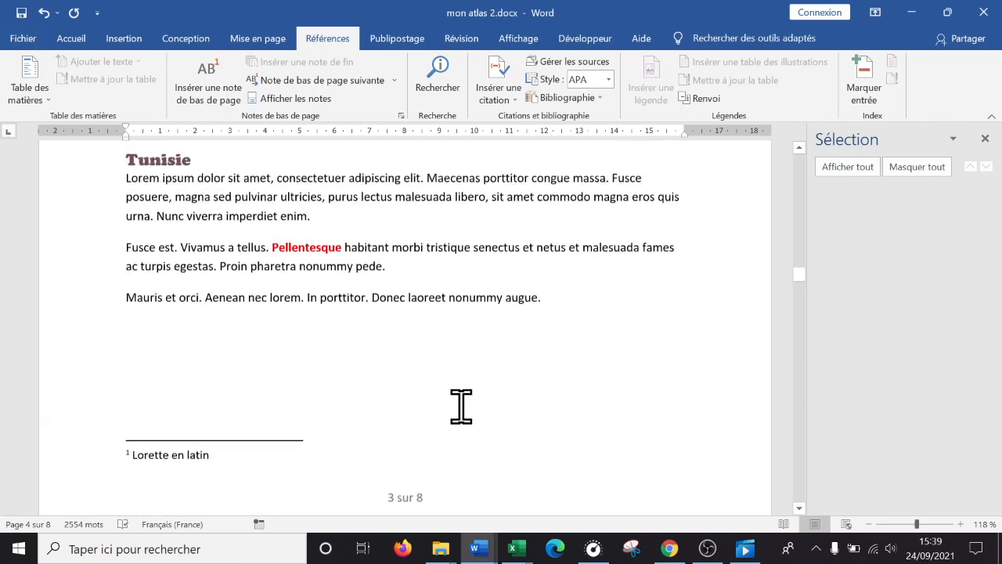
pyautogui.scroll(4, 405, 304)
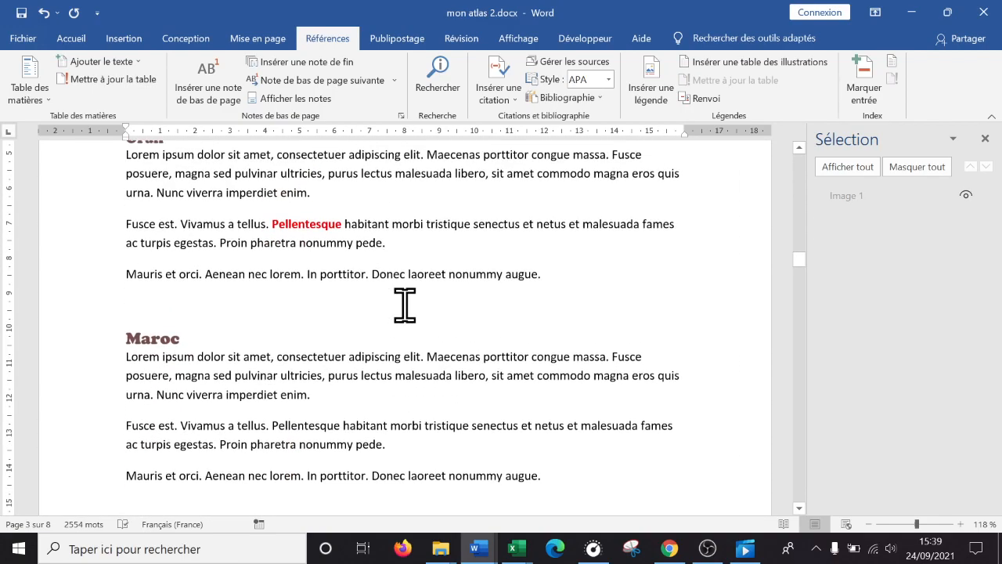
# Step: Convert all the document's footnotes into endnotes with the "Notes de bas de page en notes de fin" option and close the note settings
pyautogui.scroll(4, 491, 294)
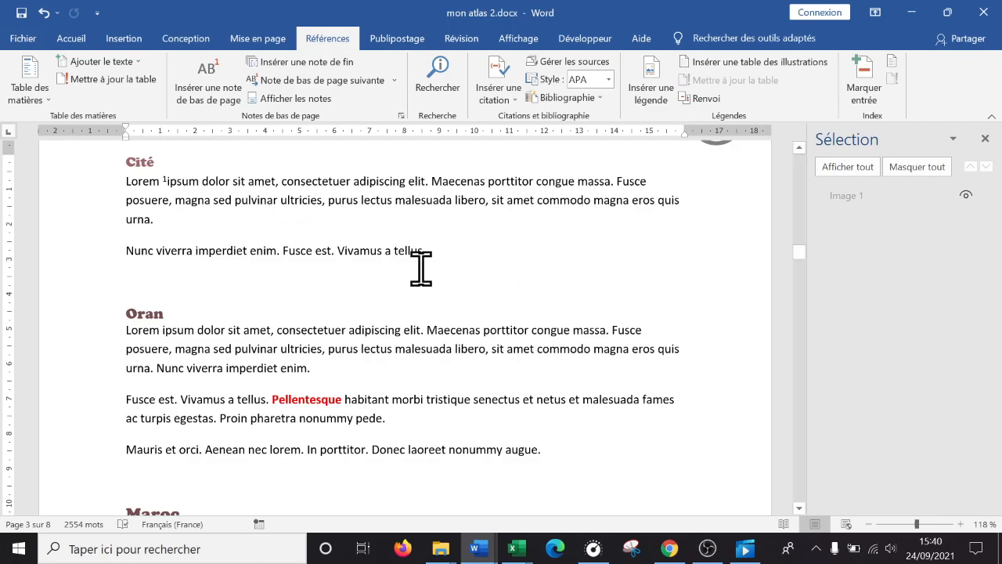
pyautogui.scroll(-12, 434, 272)
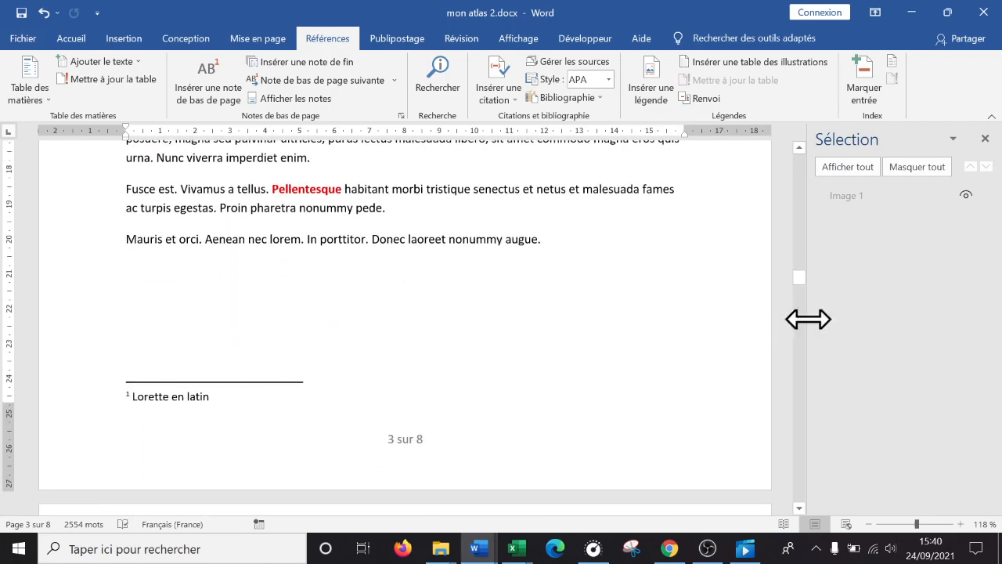
pyautogui.moveTo(801, 278); pyautogui.dragTo(800, 516)
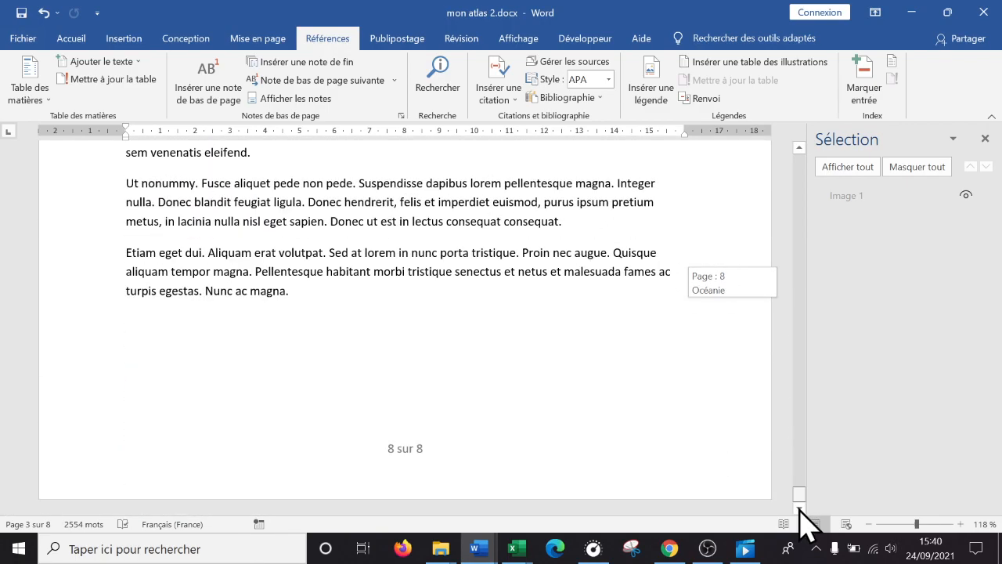
pyautogui.scroll(8, 316, 298)
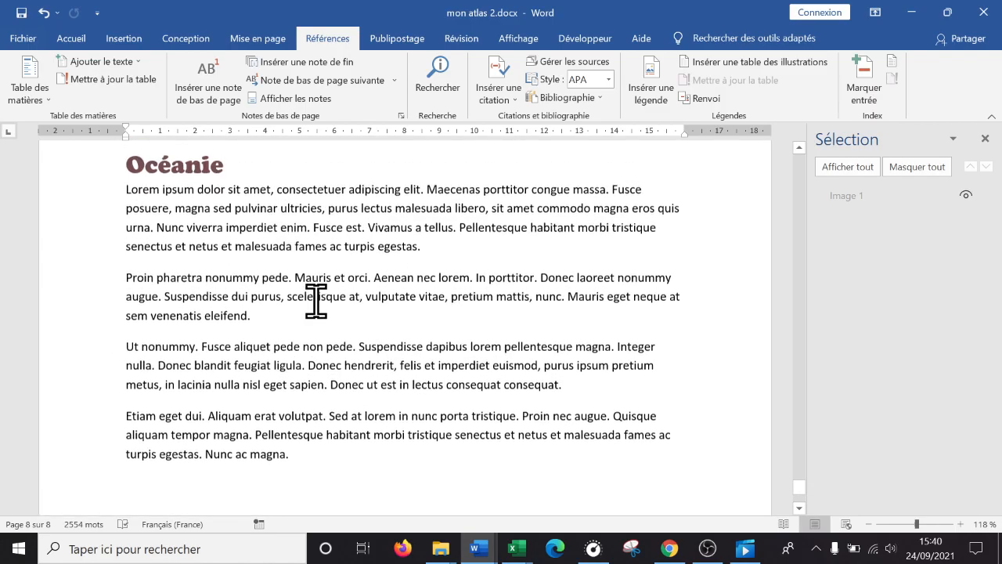
pyautogui.scroll(5, 278, 297)
pyautogui.scroll(-13, 263, 235)
pyautogui.scroll(-1, 249, 262)
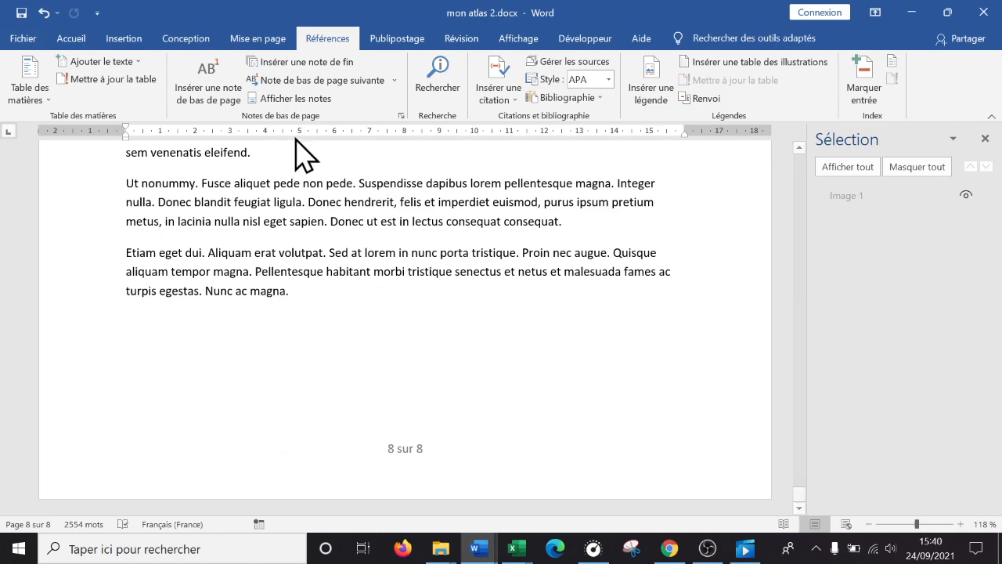
pyautogui.click(402, 115)
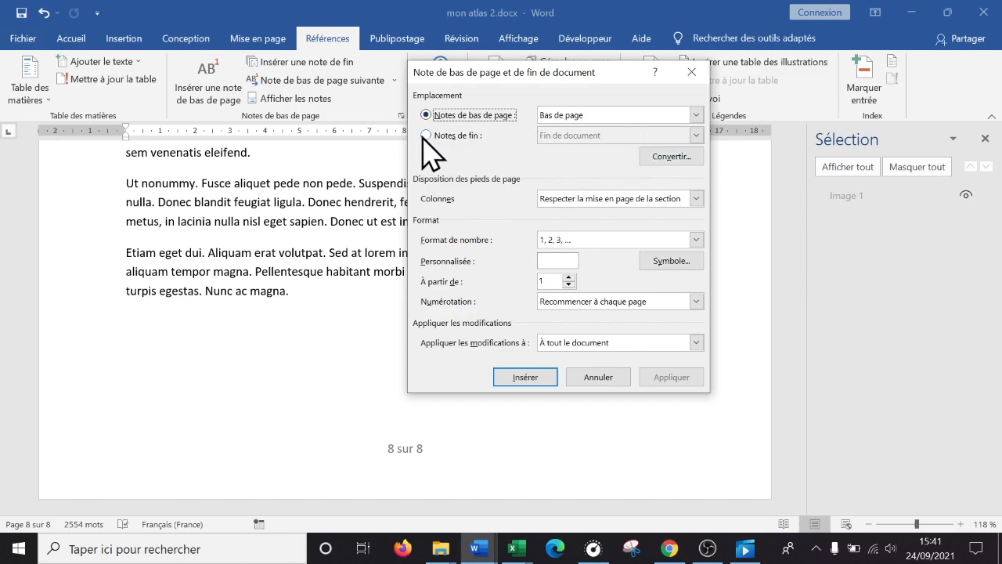
pyautogui.click(664, 158)
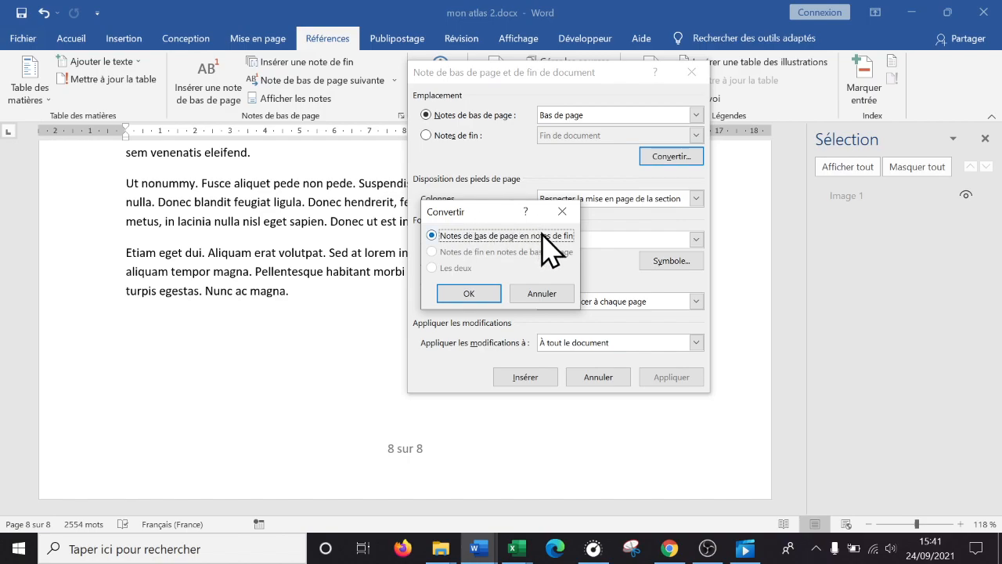
pyautogui.click(468, 294)
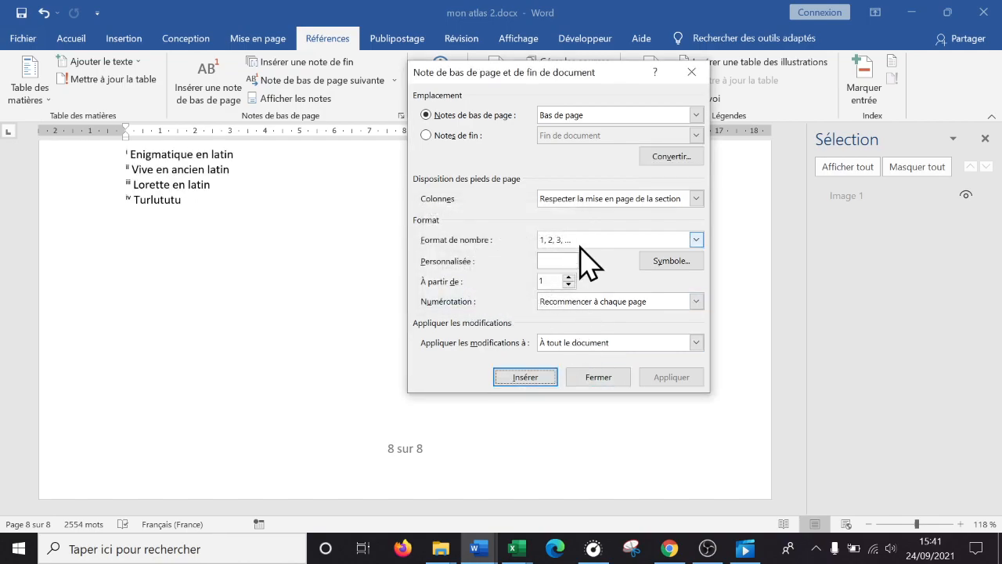
pyautogui.click(596, 377)
# Step: Examine the list of converted endnotes below the Océanie text on page 8
pyautogui.scroll(1, 156, 298)
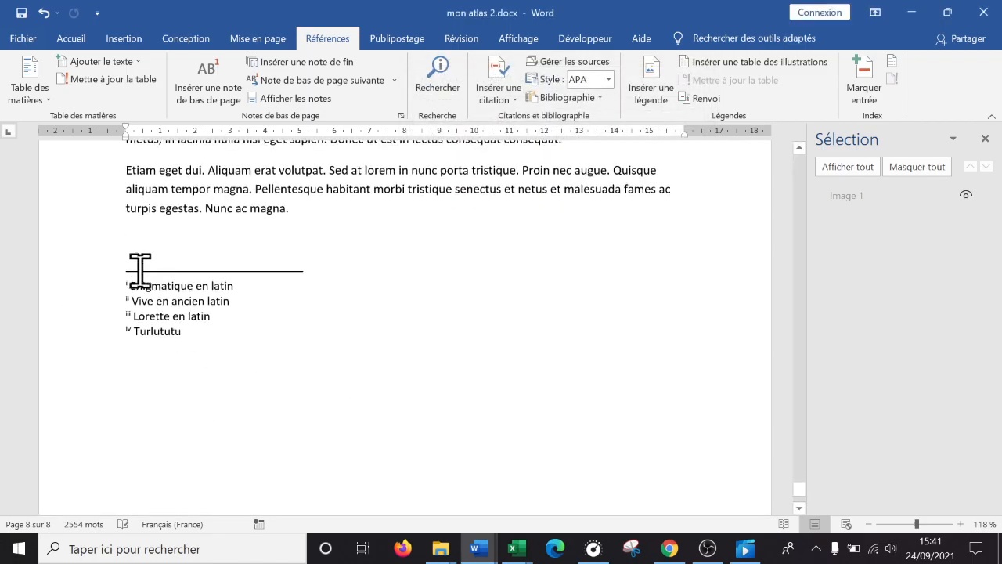
pyautogui.scroll(10, 541, 263)
pyautogui.scroll(-10, 541, 264)
pyautogui.scroll(3, 537, 264)
pyautogui.scroll(-6, 521, 264)
pyautogui.scroll(5, 518, 262)
pyautogui.scroll(-12, 519, 262)
pyautogui.scroll(-1, 422, 309)
pyautogui.scroll(1, 324, 271)
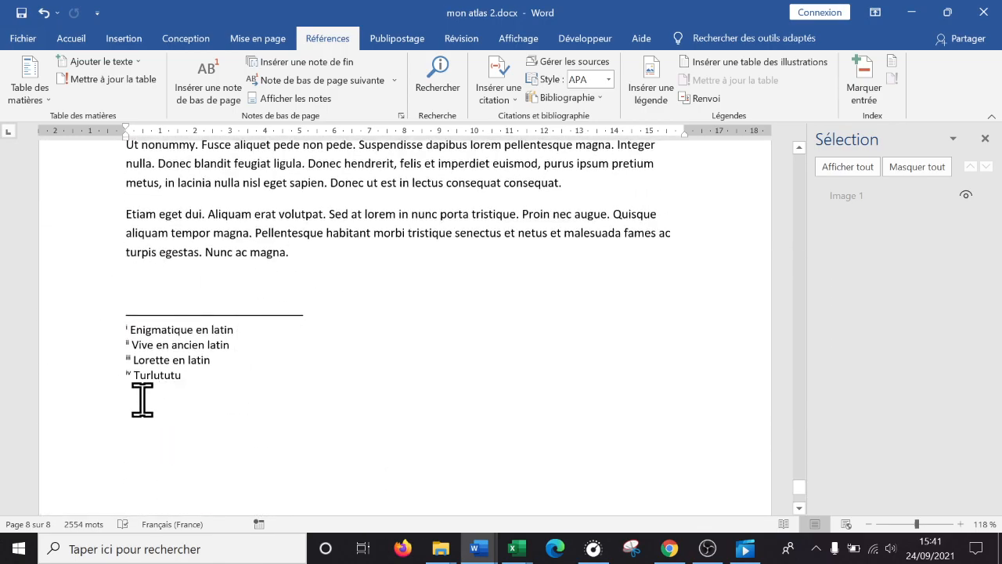
# Step: Check pages 1 to 3 for note references, ending at the endnote marks in the Centre ville and Cité sections
pyautogui.moveTo(799, 485); pyautogui.dragTo(799, 179)
pyautogui.scroll(-10, 669, 291)
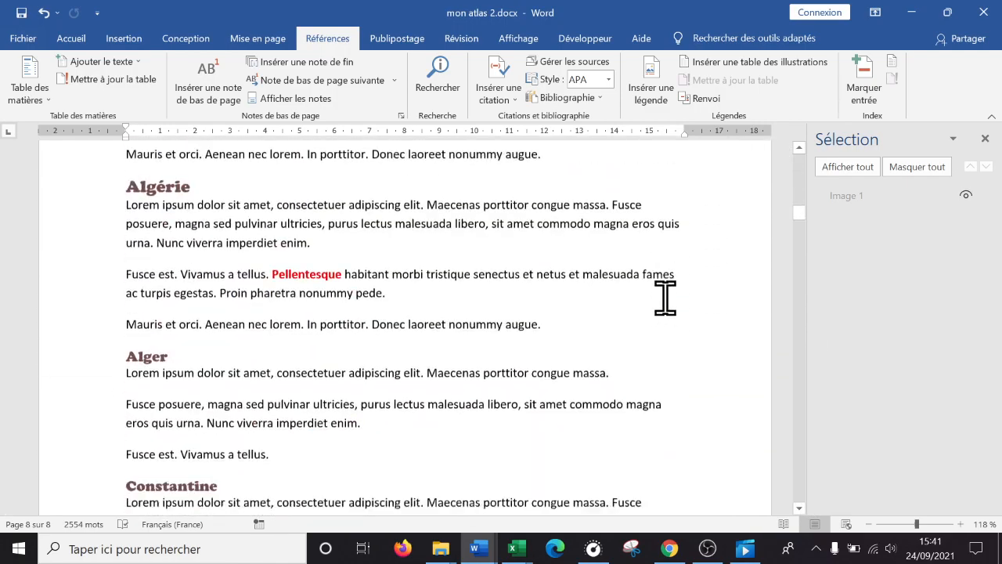
pyautogui.scroll(2, 665, 298)
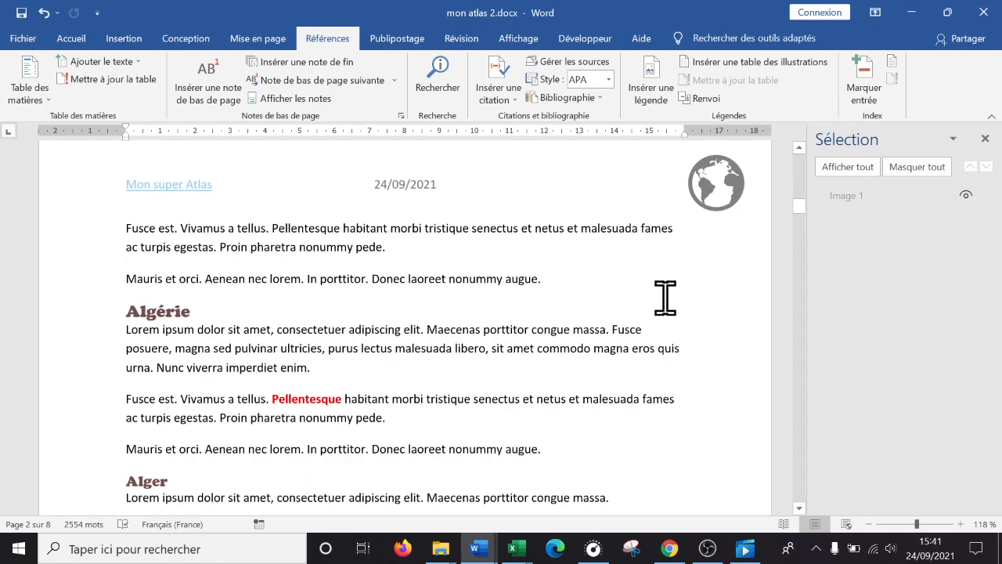
pyautogui.scroll(-20, 666, 297)
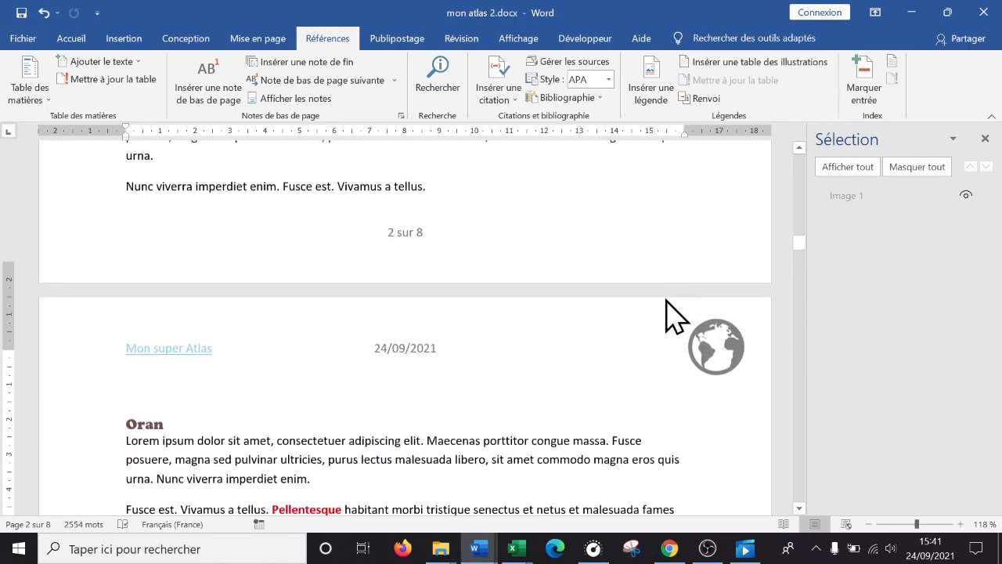
pyautogui.scroll(-5, 666, 305)
pyautogui.scroll(-6, 665, 297)
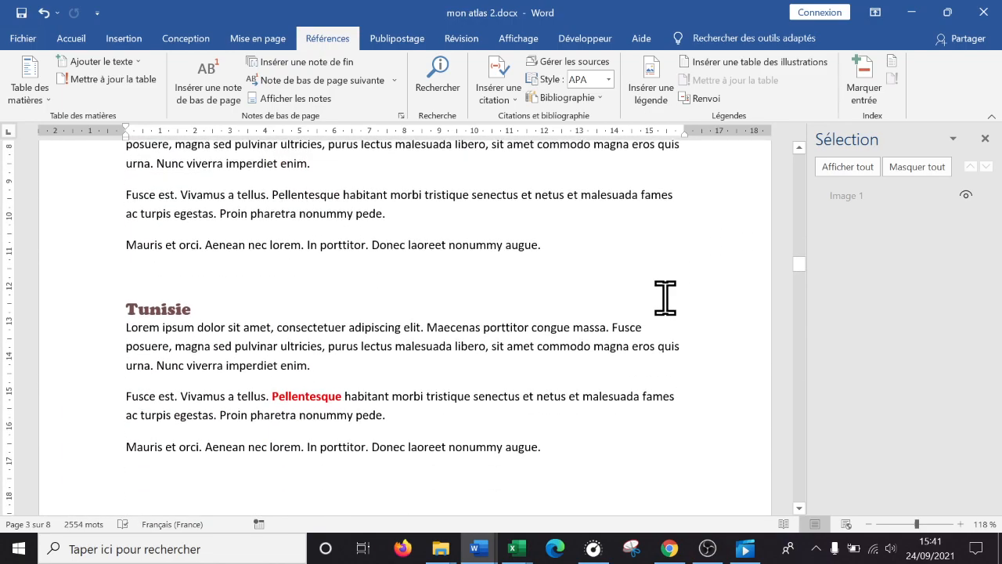
pyautogui.scroll(9, 666, 297)
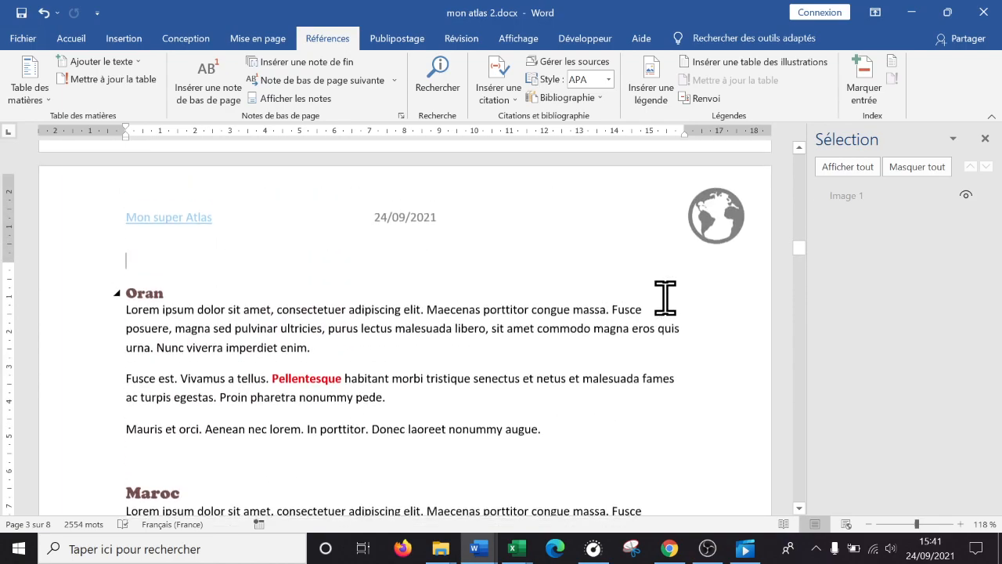
pyautogui.scroll(-14, 666, 313)
pyautogui.scroll(9, 665, 293)
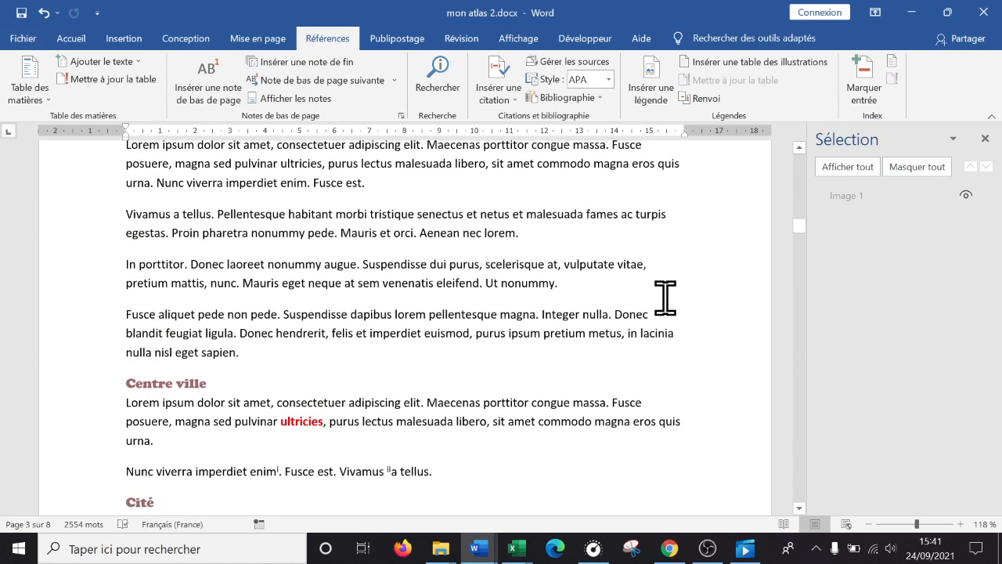
pyautogui.scroll(12, 665, 297)
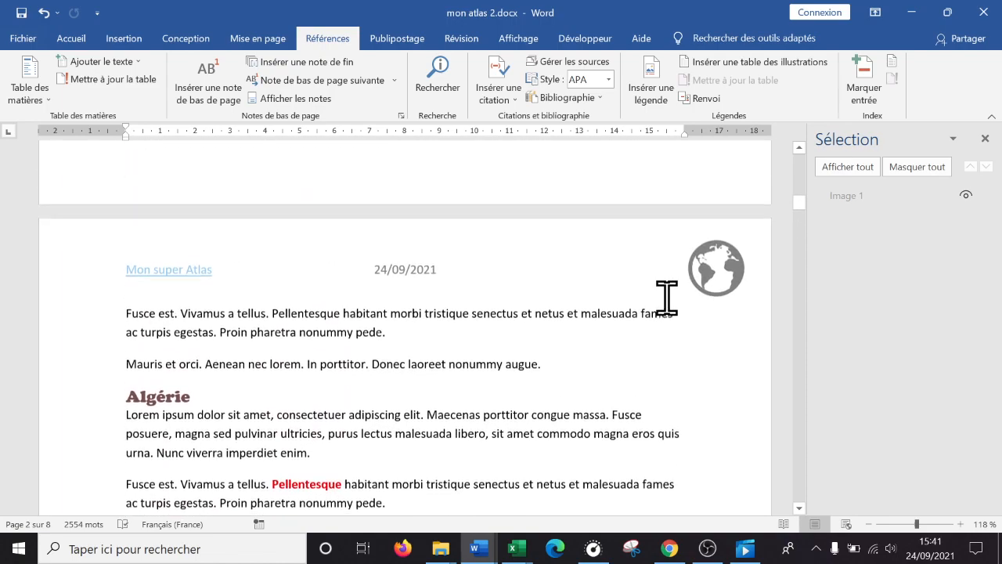
pyautogui.scroll(10, 668, 297)
pyautogui.scroll(-10, 668, 297)
pyautogui.scroll(-3, 667, 297)
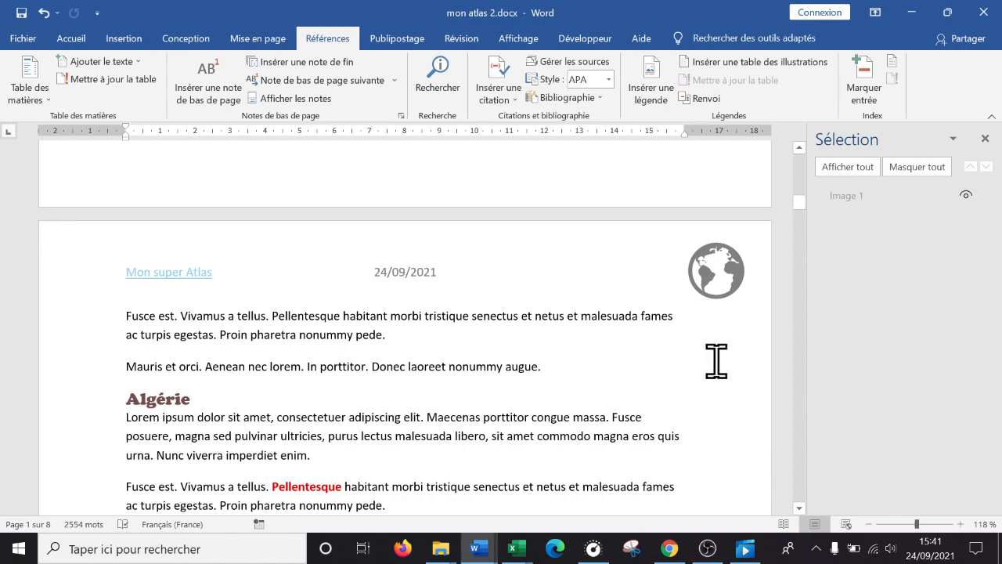
pyautogui.scroll(-2, 716, 361)
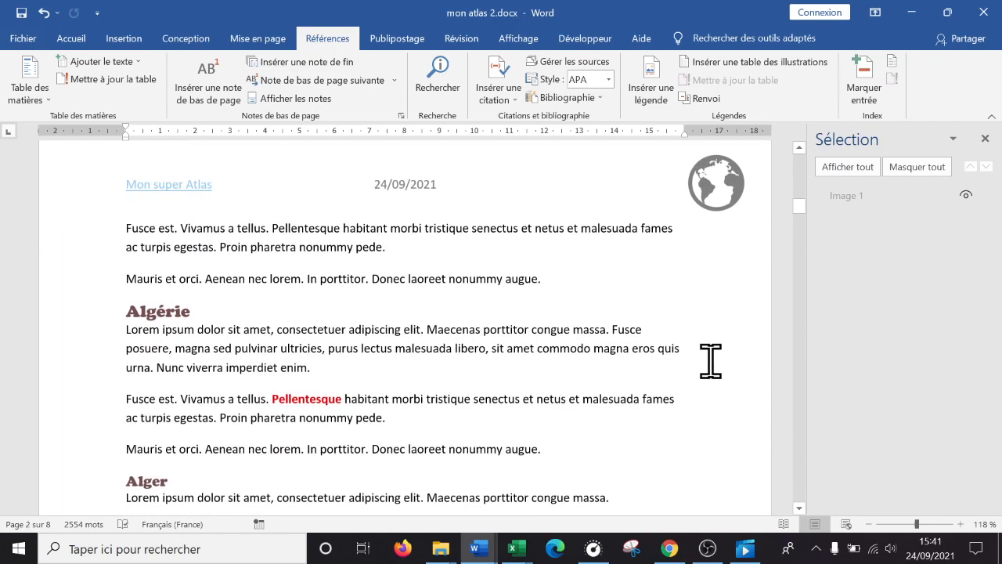
pyautogui.scroll(-10, 710, 360)
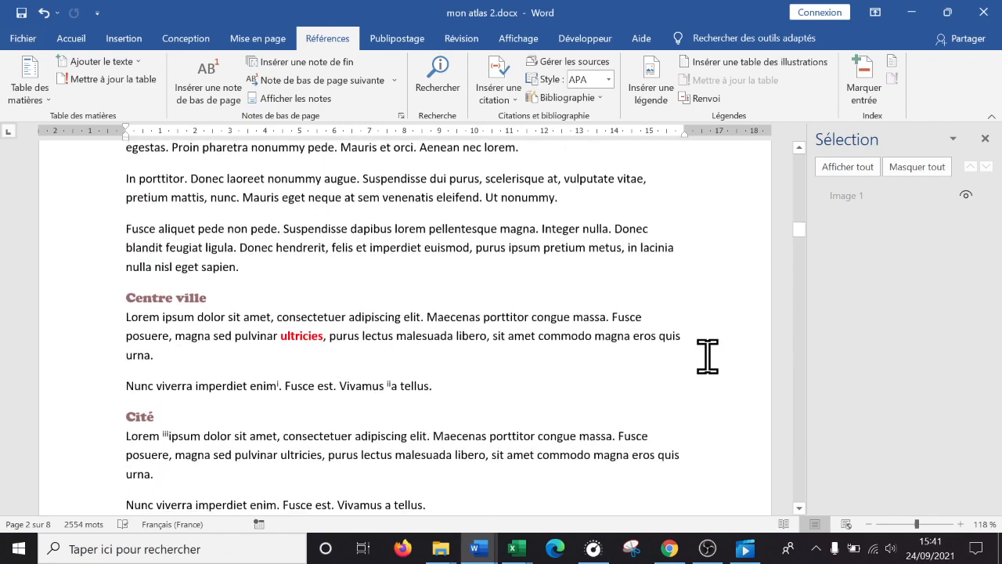
pyautogui.moveTo(322, 380); pyautogui.dragTo(275, 380)
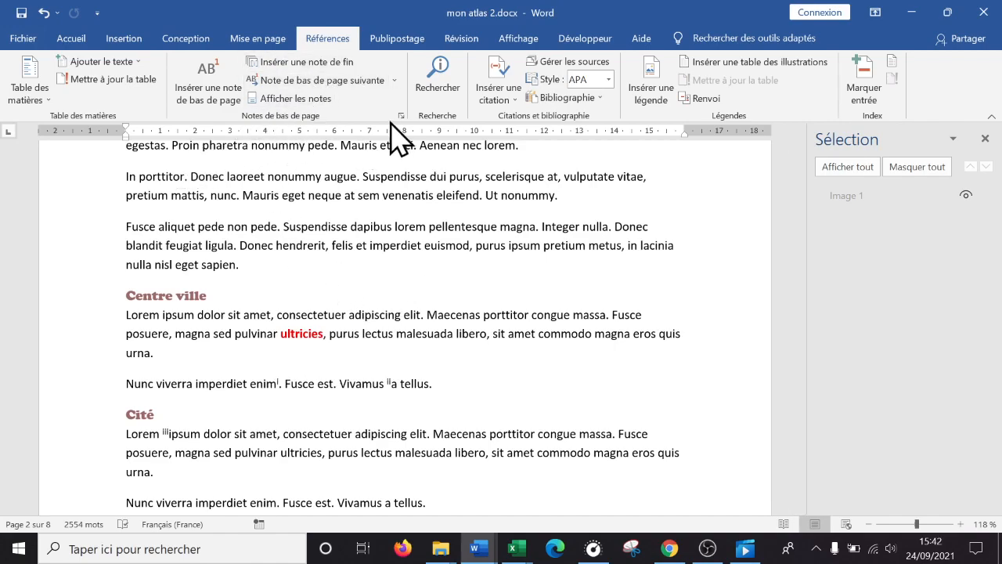
# Step: Try inserting a new footnote on the empty line above Oran on page 3, and undo it
pyautogui.click(211, 98)
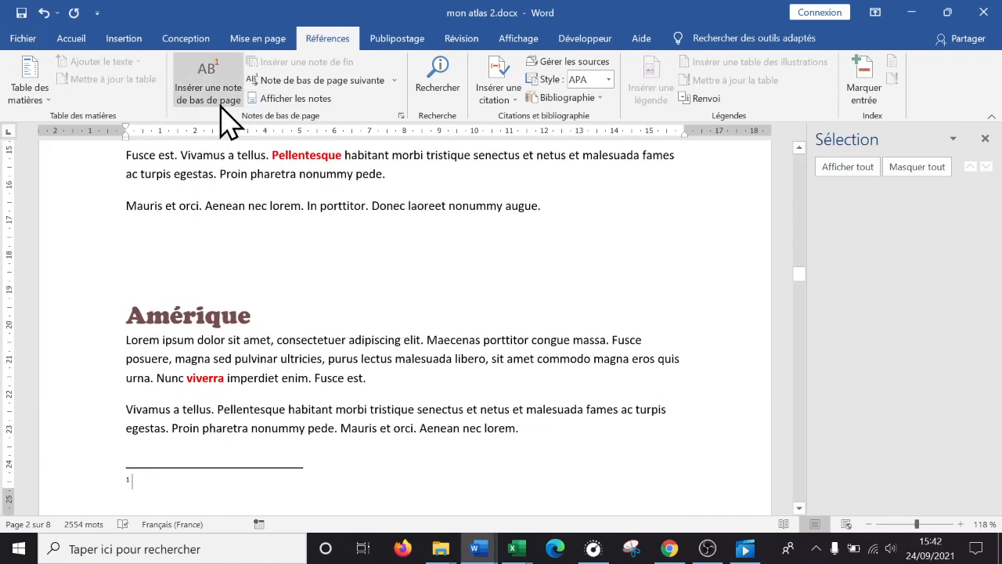
pyautogui.hotkey('ctrl', 'z')
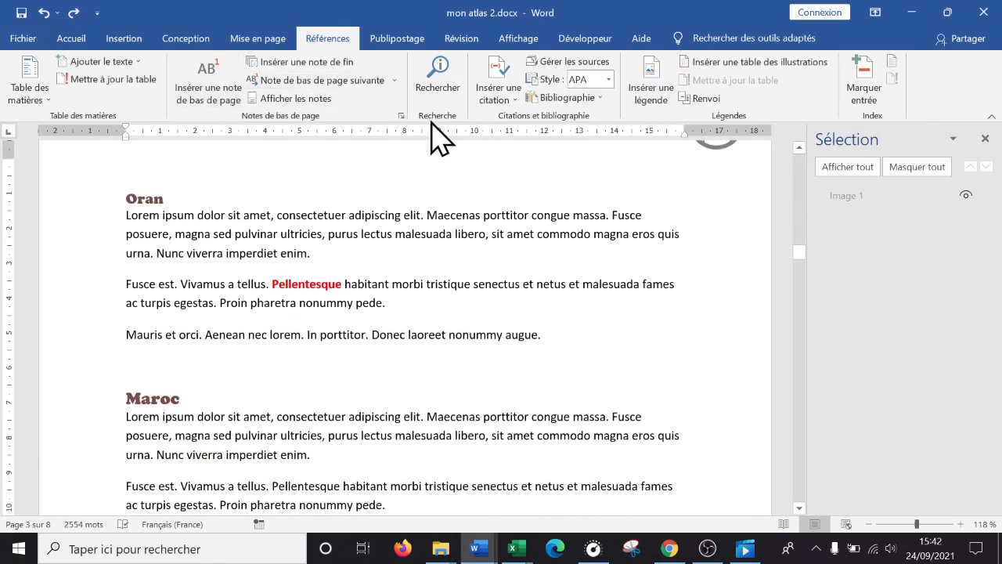
# Step: Inspect the endnote settings and the option for converting endnotes back to footnotes, and cancel the conversion
pyautogui.click(401, 115)
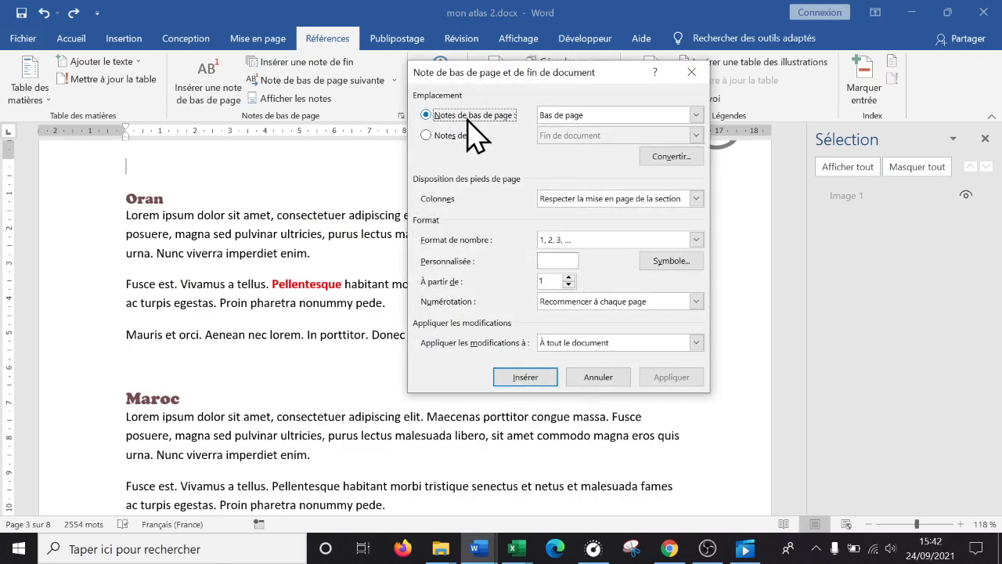
pyautogui.click(442, 136)
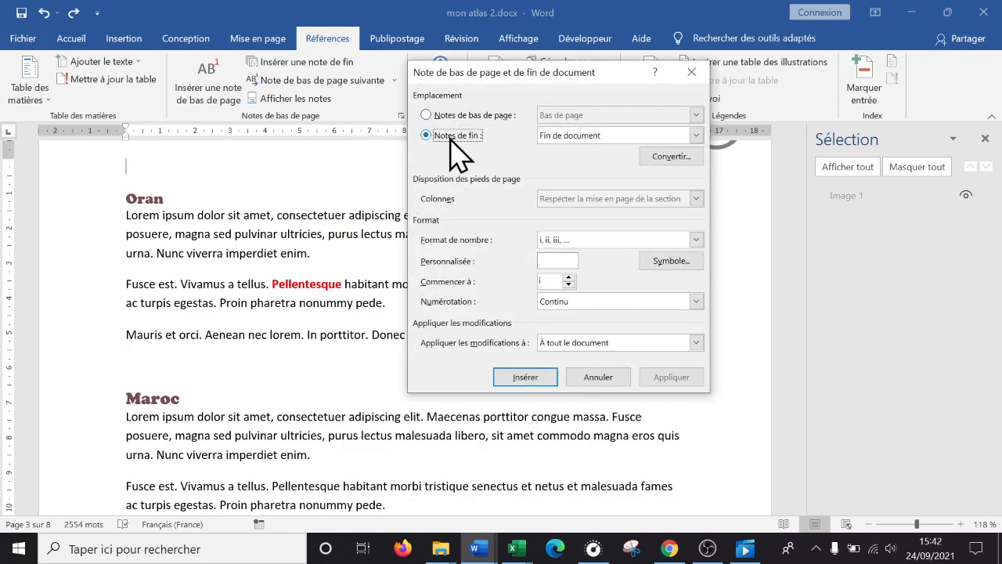
pyautogui.click(443, 116)
pyautogui.click(445, 137)
pyautogui.click(669, 164)
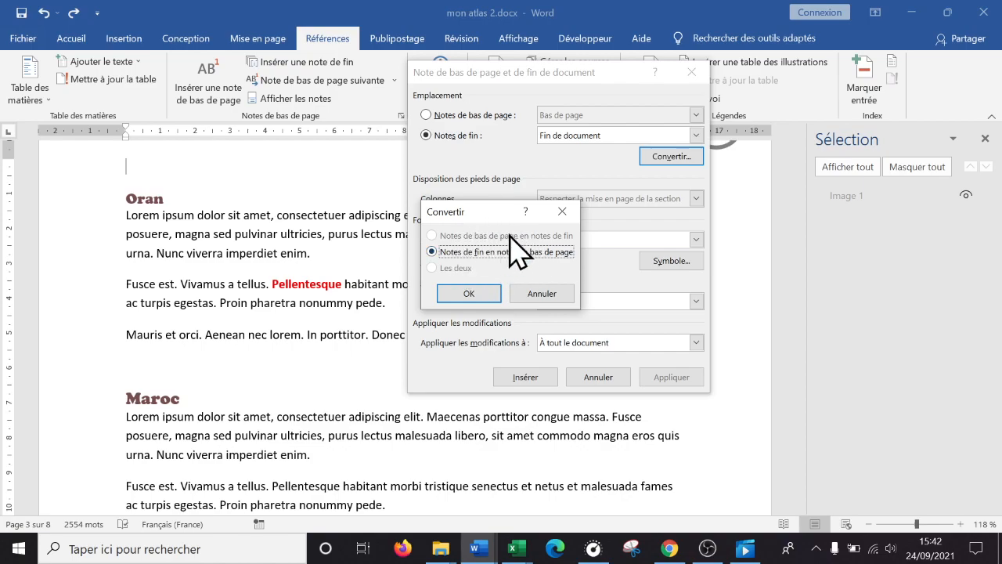
pyautogui.click(562, 295)
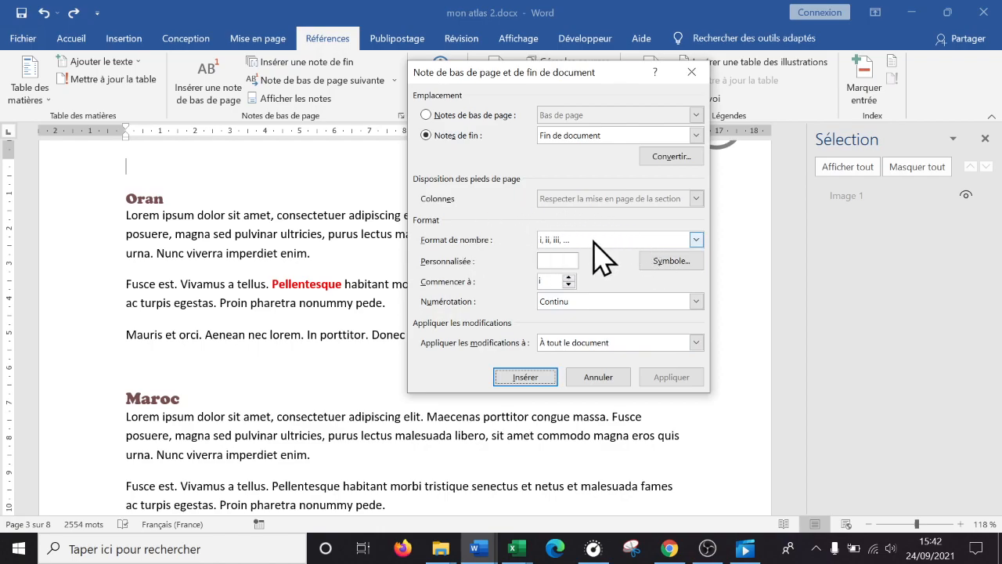
# Step: View the number formats available for endnotes and leave the note settings without applying changes
pyautogui.click(626, 244)
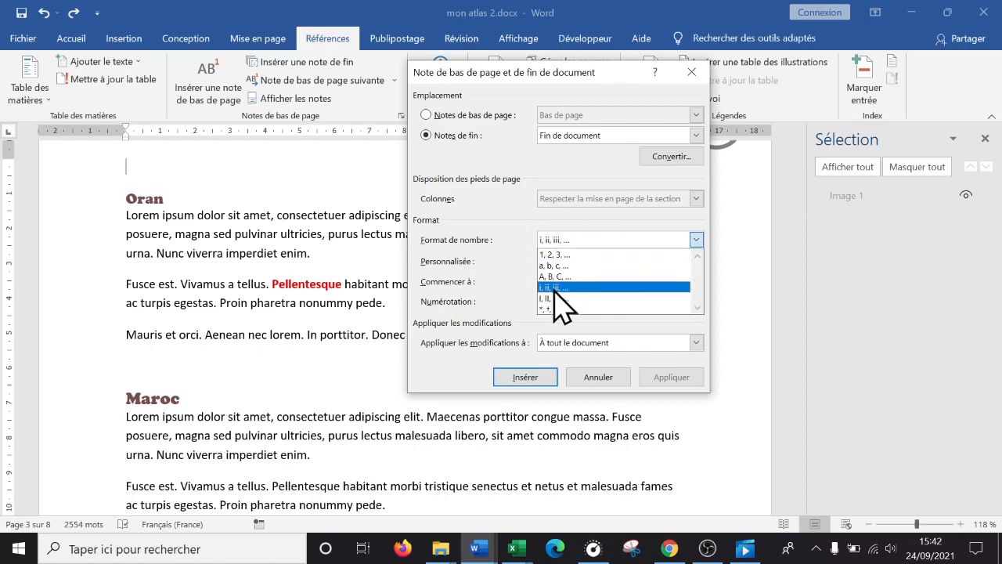
pyautogui.click(503, 213)
pyautogui.click(608, 375)
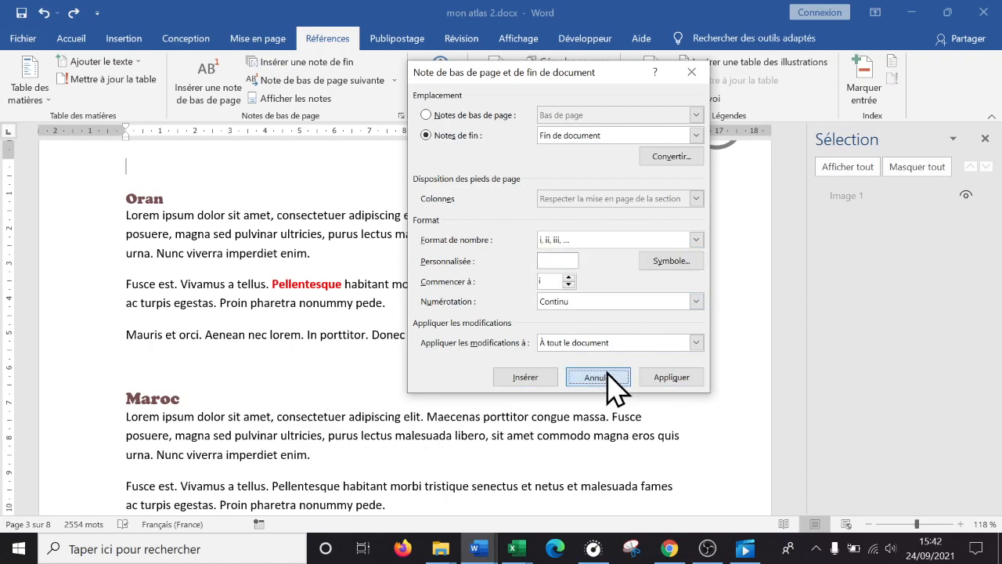